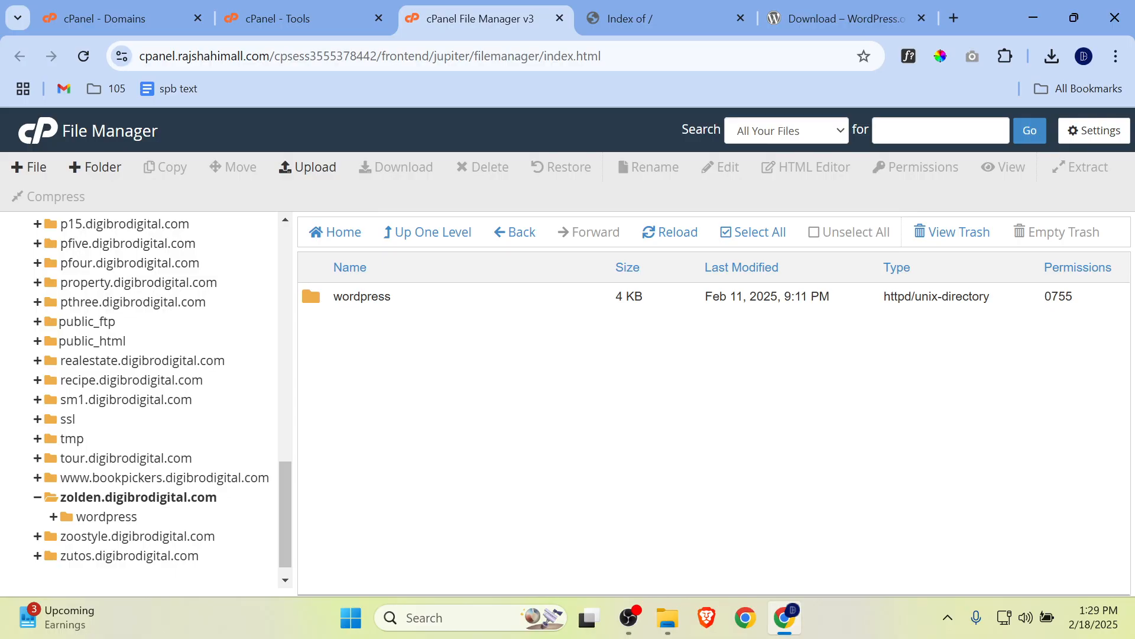
Step: Reload the zolden.digibrodigital.com index page, and open the wordpress folder in the file manager
{"action": "left_click", "coordinate": [662, 21]}
{"action": "left_click", "coordinate": [94, 59]}
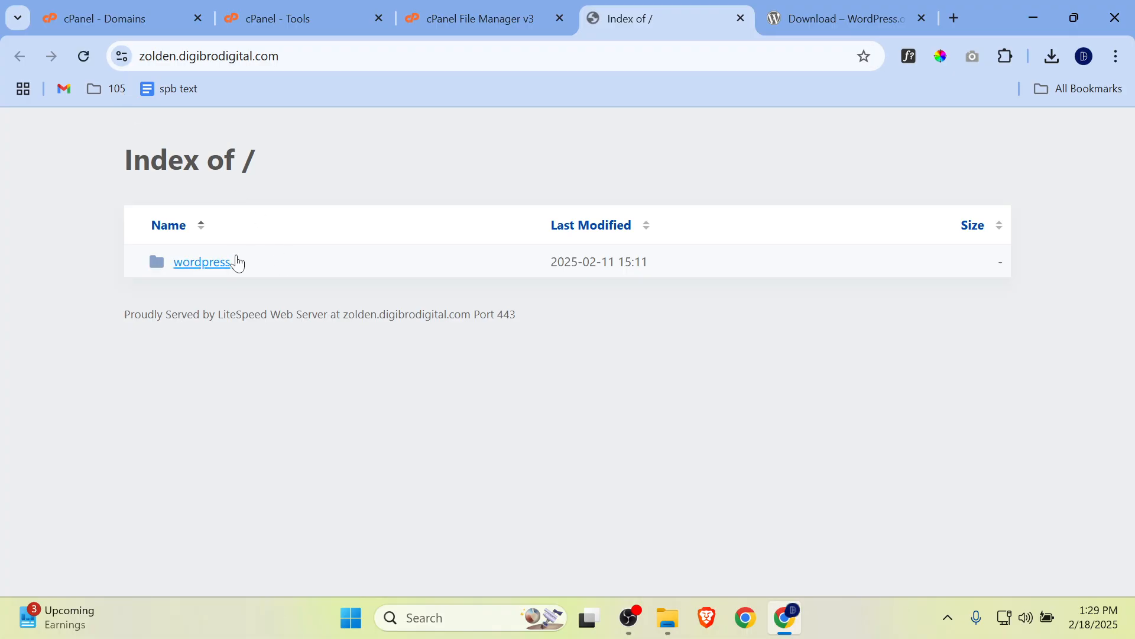
{"action": "left_click", "coordinate": [478, 20]}
{"action": "double_click", "coordinate": [324, 308]}
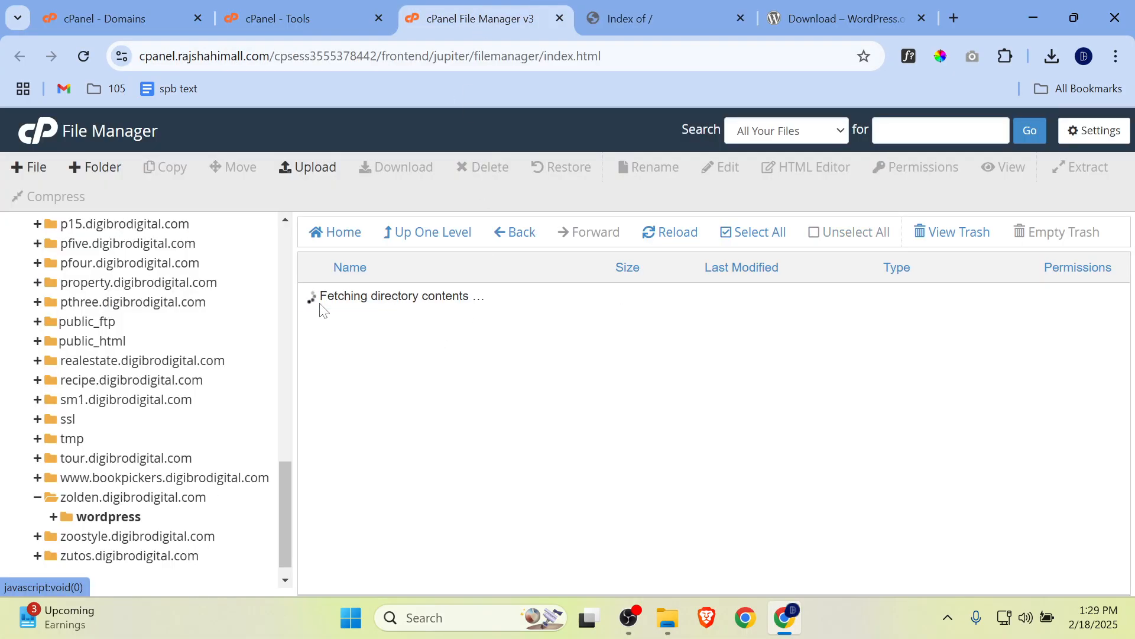
{"action": "left_click", "coordinate": [327, 306]}
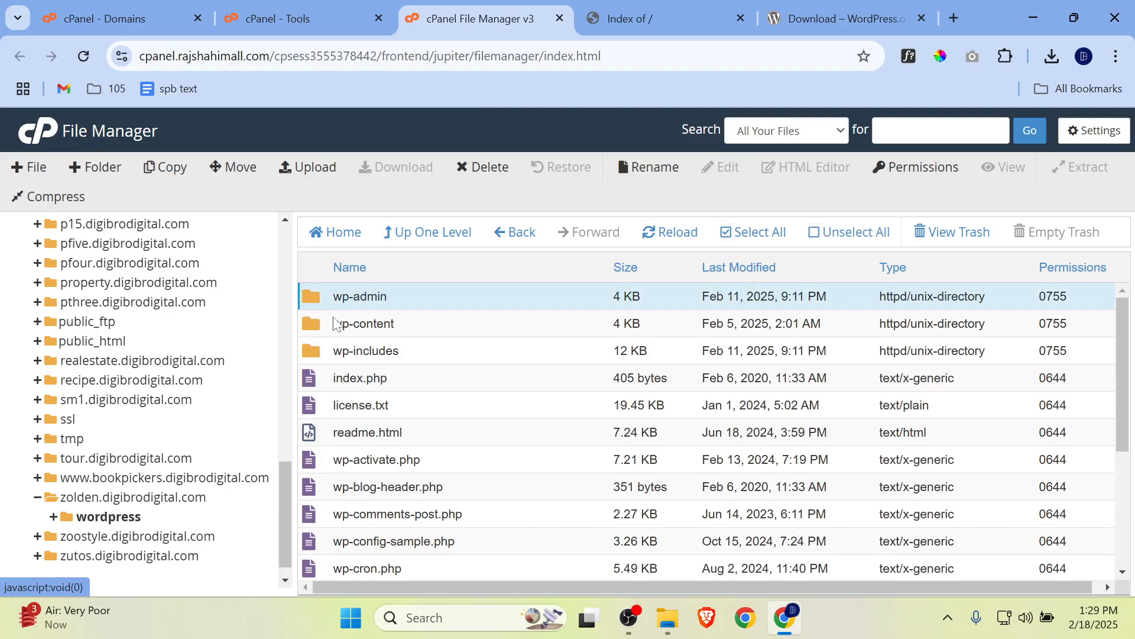
Step: Move all items in the wordpress folder, from wp-admin through xmlrpc.php, to /zolden.digibrodigital.com/
{"action": "scroll", "coordinate": [381, 408], "scroll_direction": "down", "scroll_amount": 3}
{"action": "scroll", "coordinate": [381, 413], "scroll_direction": "up", "scroll_amount": 3}
{"action": "scroll", "coordinate": [383, 449], "scroll_direction": "down", "scroll_amount": 3}
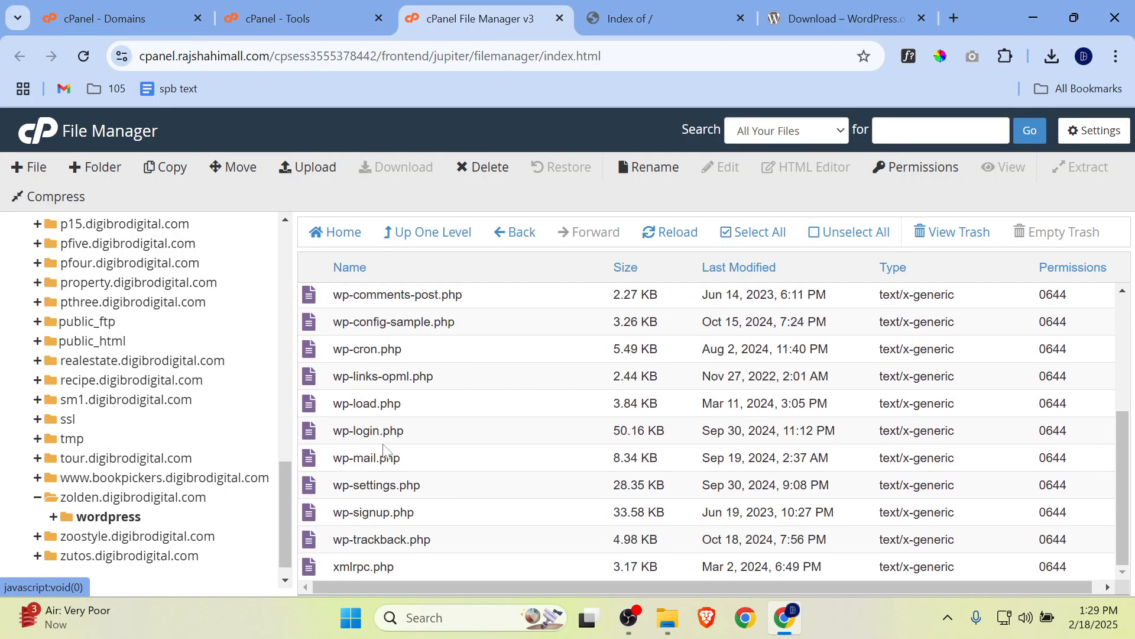
{"action": "left_click", "coordinate": [314, 569]}
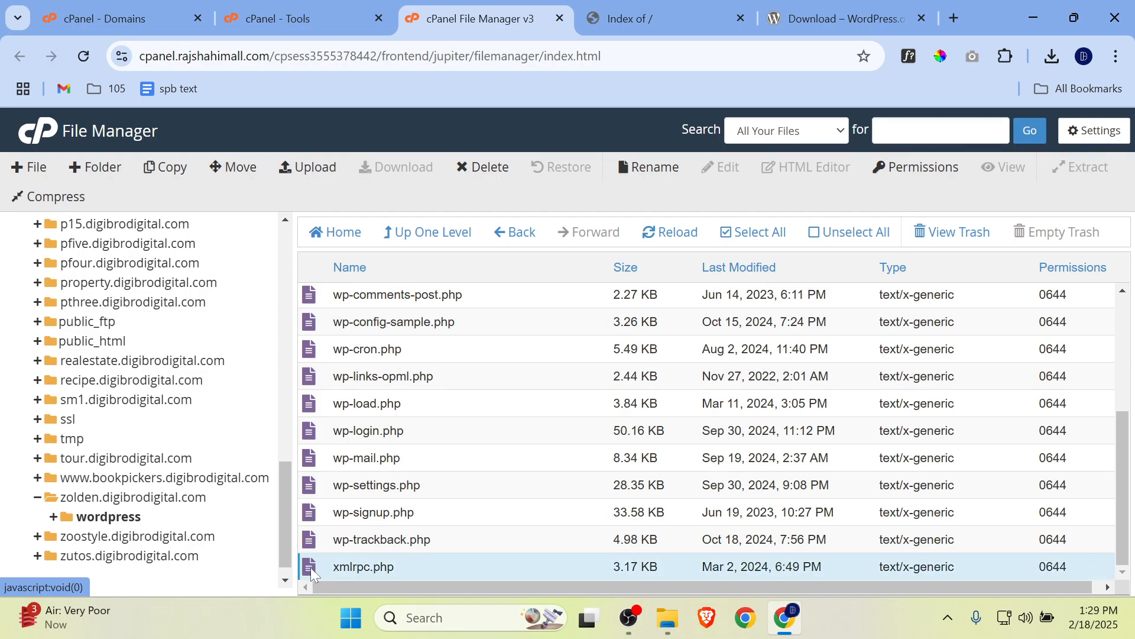
{"action": "left_click", "coordinate": [334, 567]}
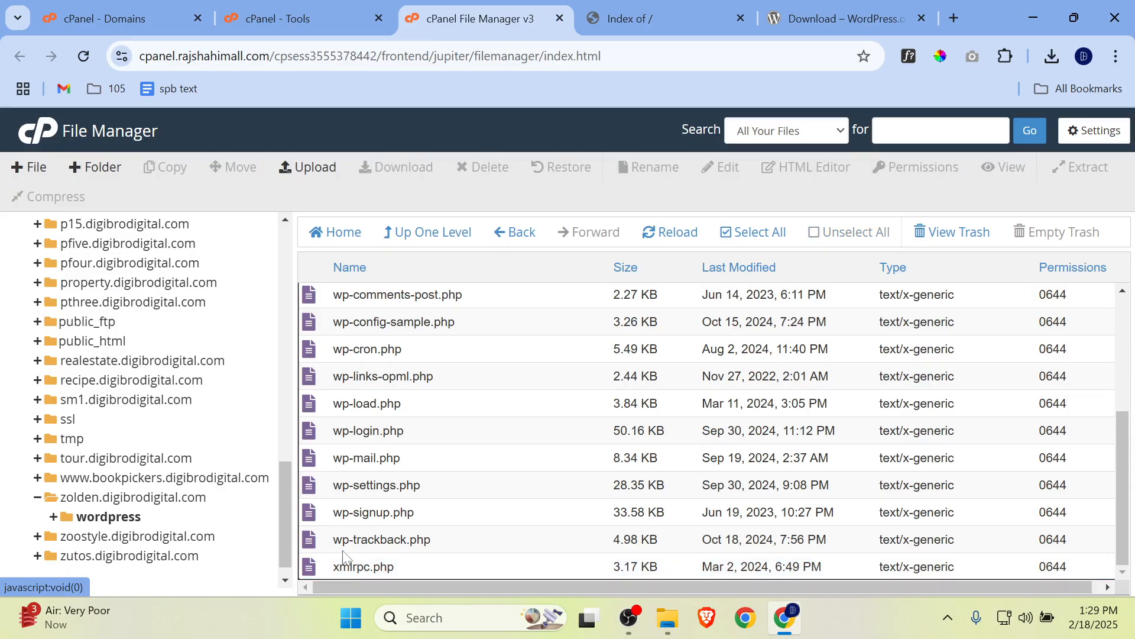
{"action": "scroll", "coordinate": [334, 566], "scroll_direction": "up", "scroll_amount": 4}
{"action": "left_click", "coordinate": [331, 300]}
{"action": "scroll", "coordinate": [409, 418], "scroll_direction": "down", "scroll_amount": 1}
{"action": "scroll", "coordinate": [409, 418], "scroll_direction": "down", "scroll_amount": 3}
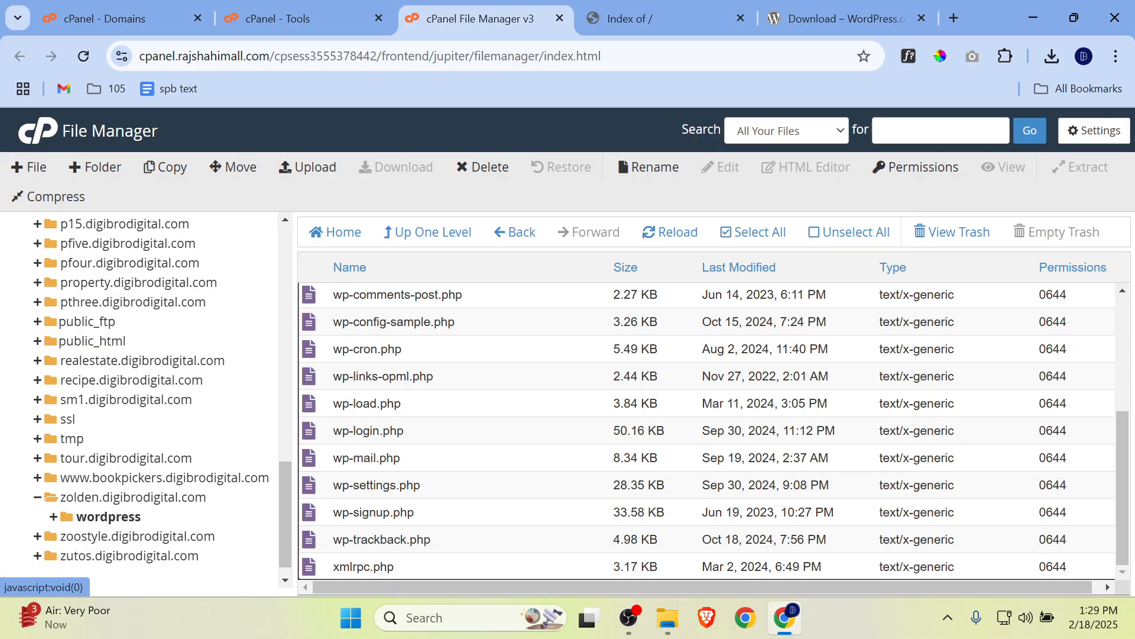
{"action": "left_click", "coordinate": [318, 569], "text": "shift"}
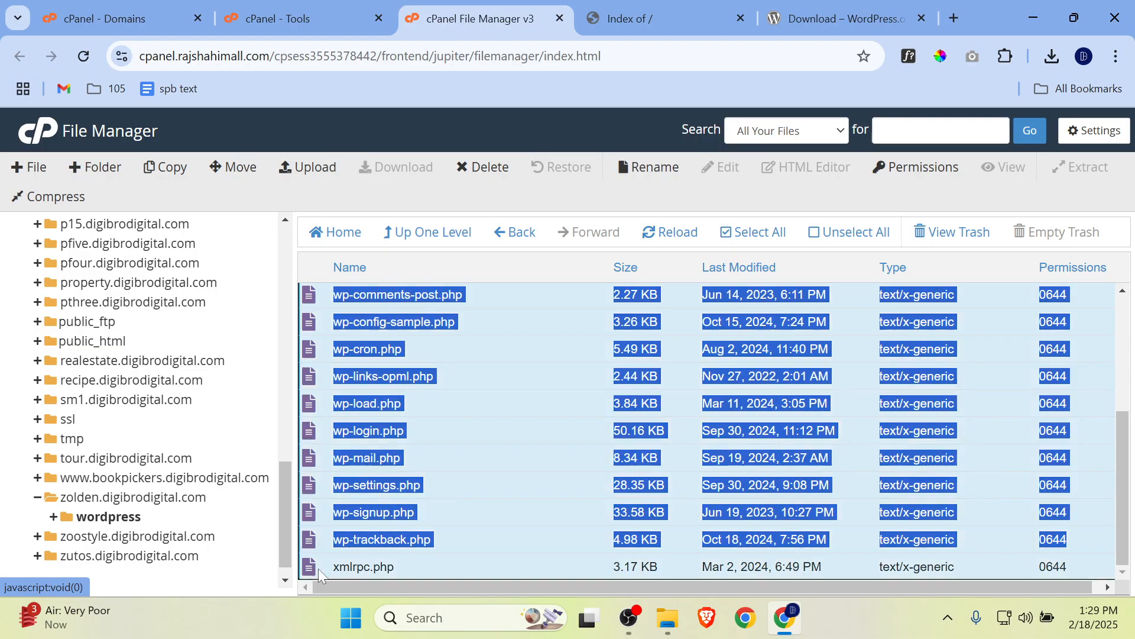
{"action": "scroll", "coordinate": [522, 491], "scroll_direction": "up", "scroll_amount": 4}
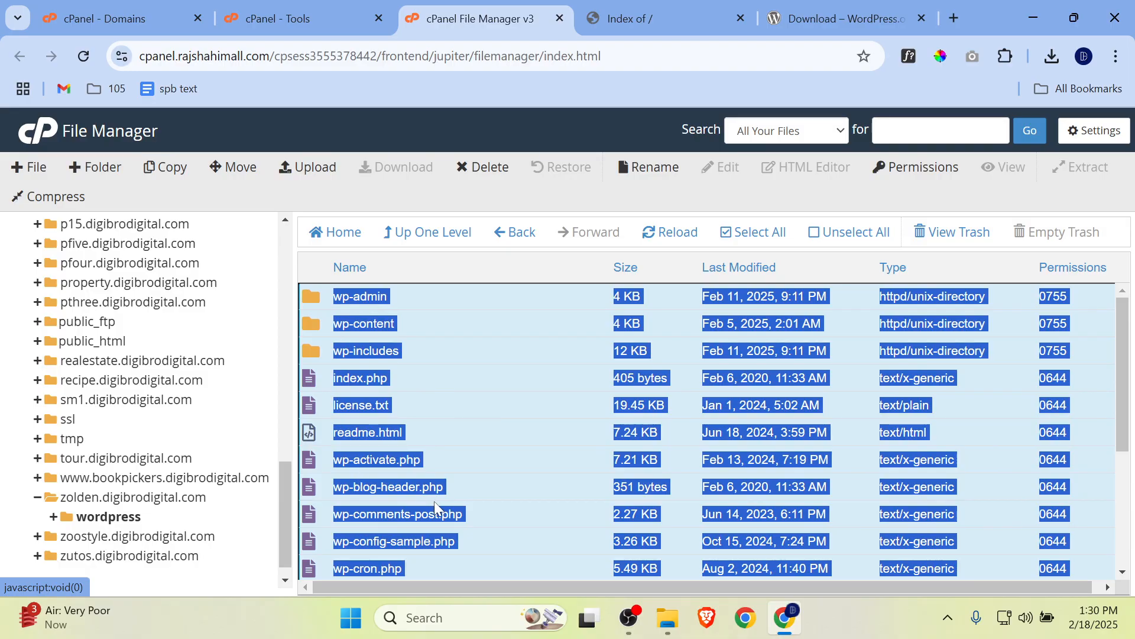
{"action": "left_click", "coordinate": [243, 170]}
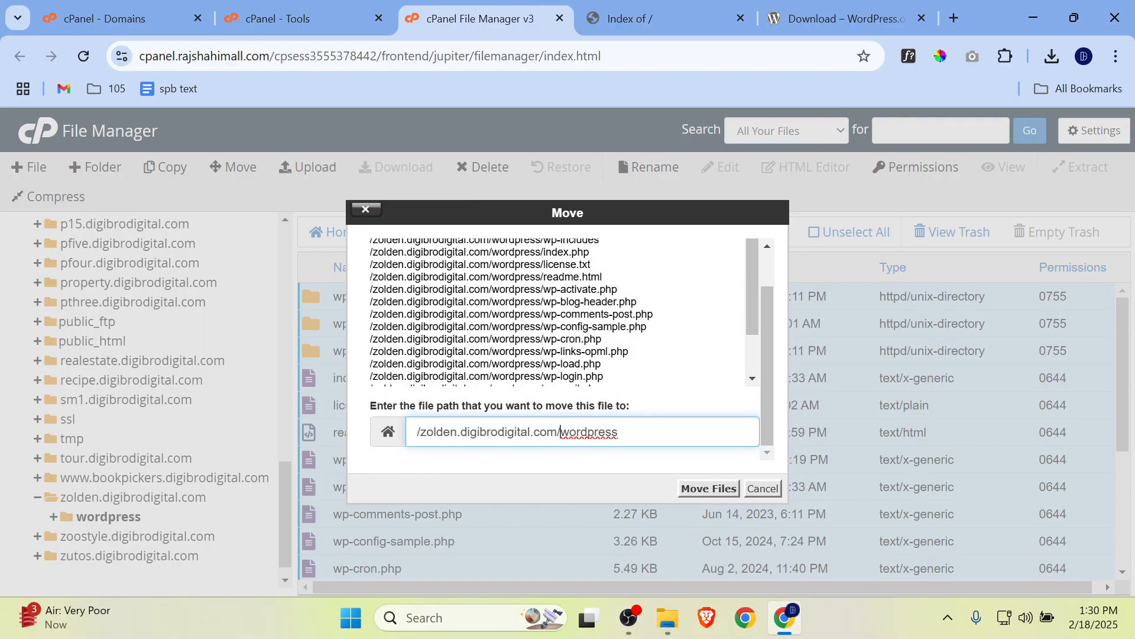
{"action": "left_click_drag", "start_coordinate": [561, 431], "coordinate": [618, 432]}
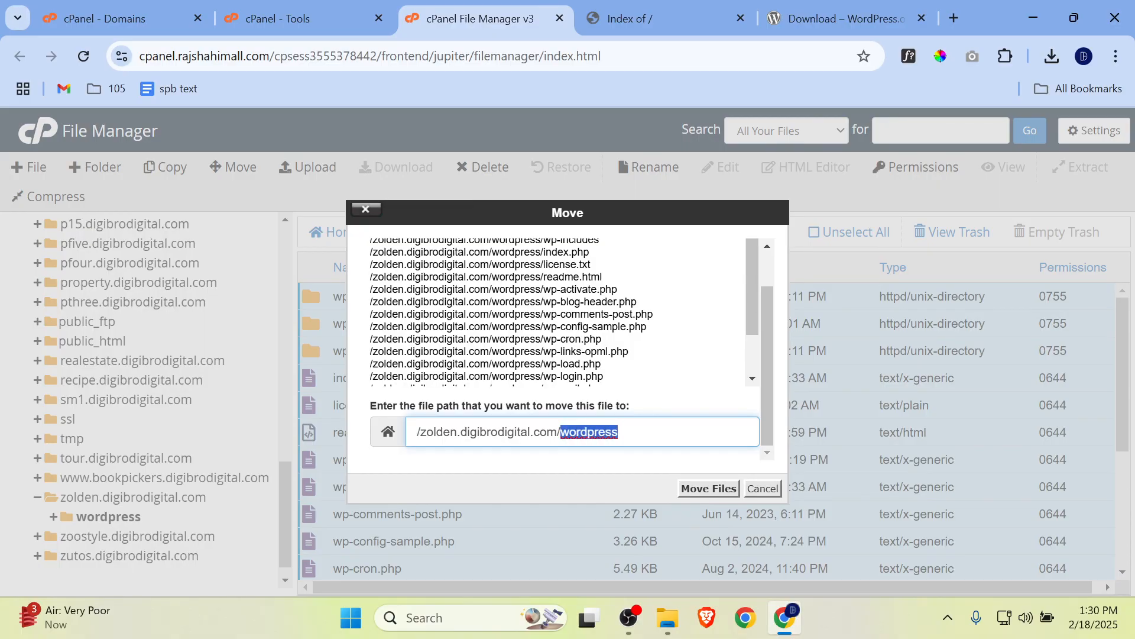
{"action": "key", "text": "BackSpace"}
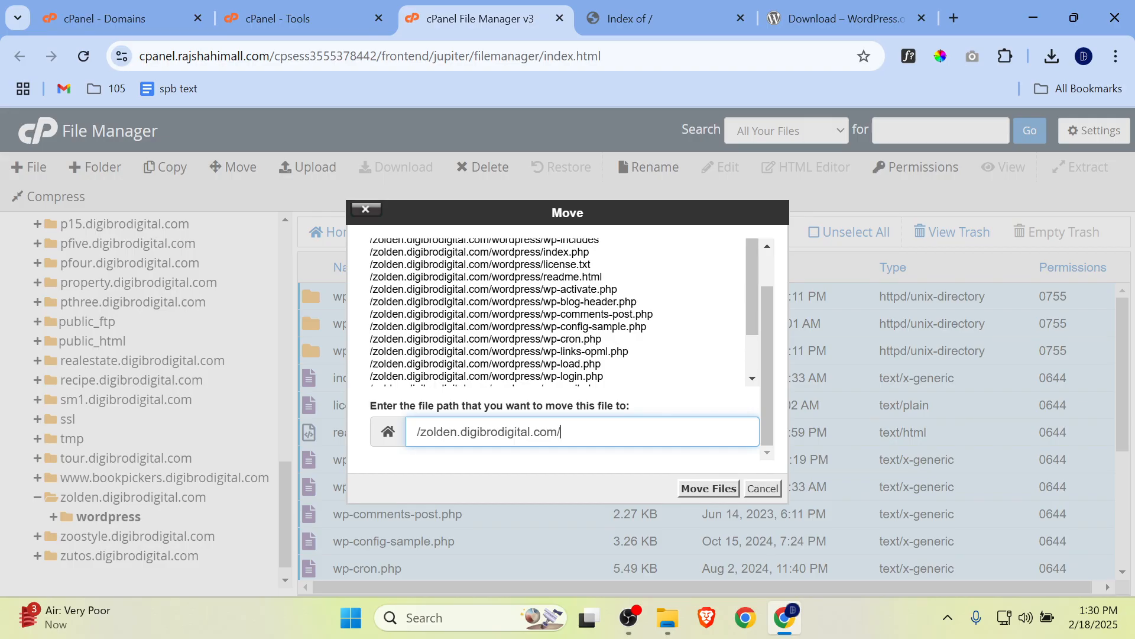
{"action": "left_click", "coordinate": [709, 488]}
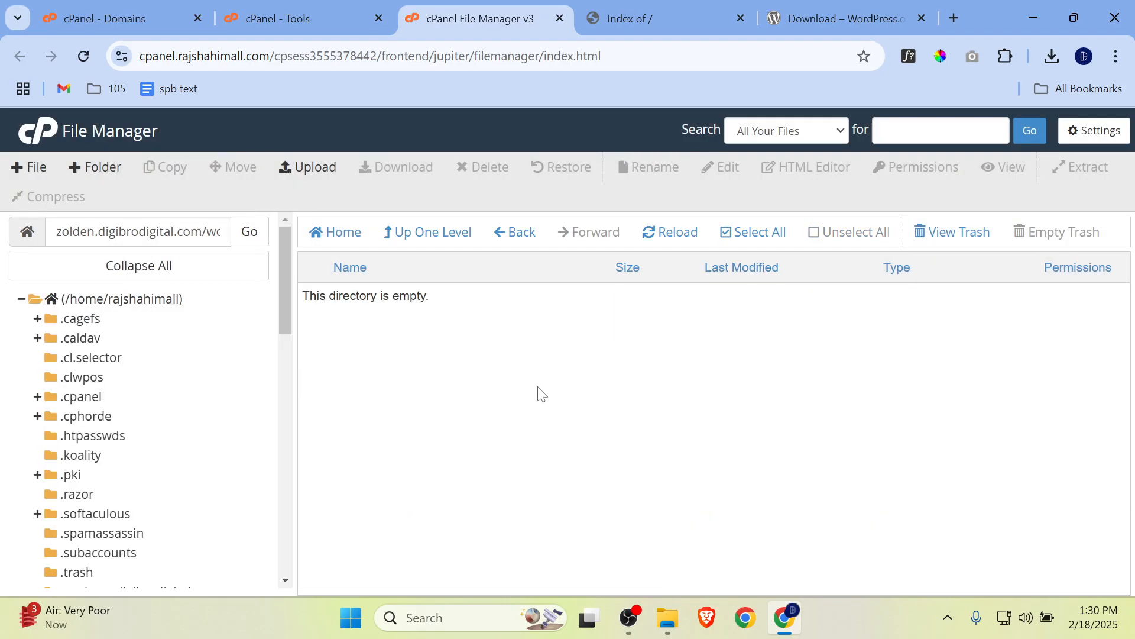
Step: Check the contents of the wordpress folder inside zolden.digibrodigital.com and delete that folder
{"action": "left_click", "coordinate": [449, 240]}
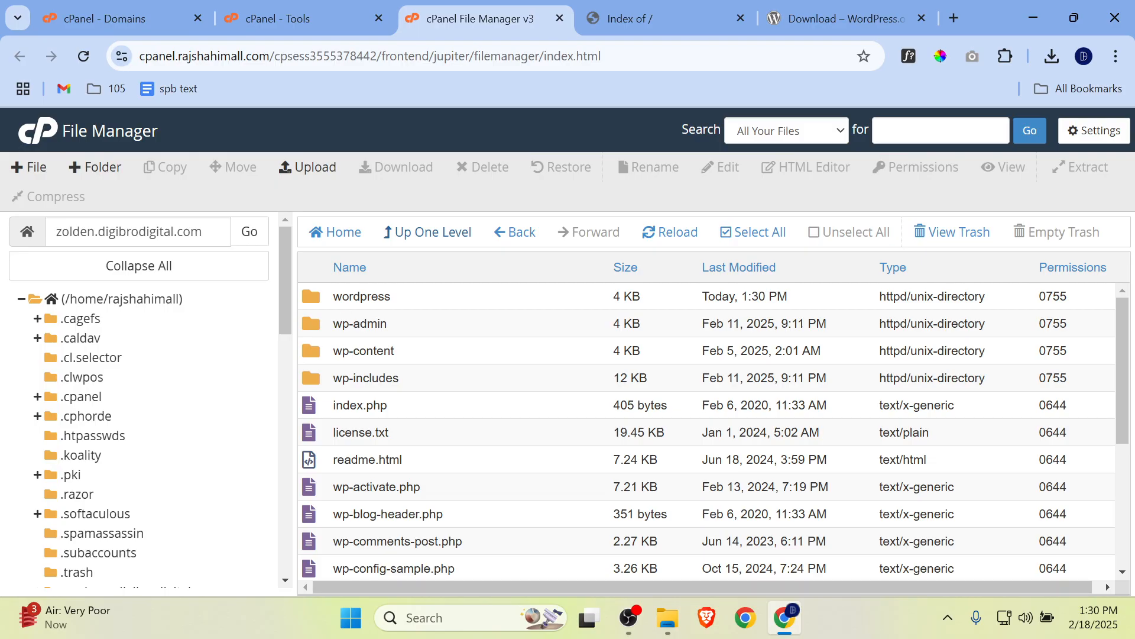
{"action": "double_click", "coordinate": [322, 302]}
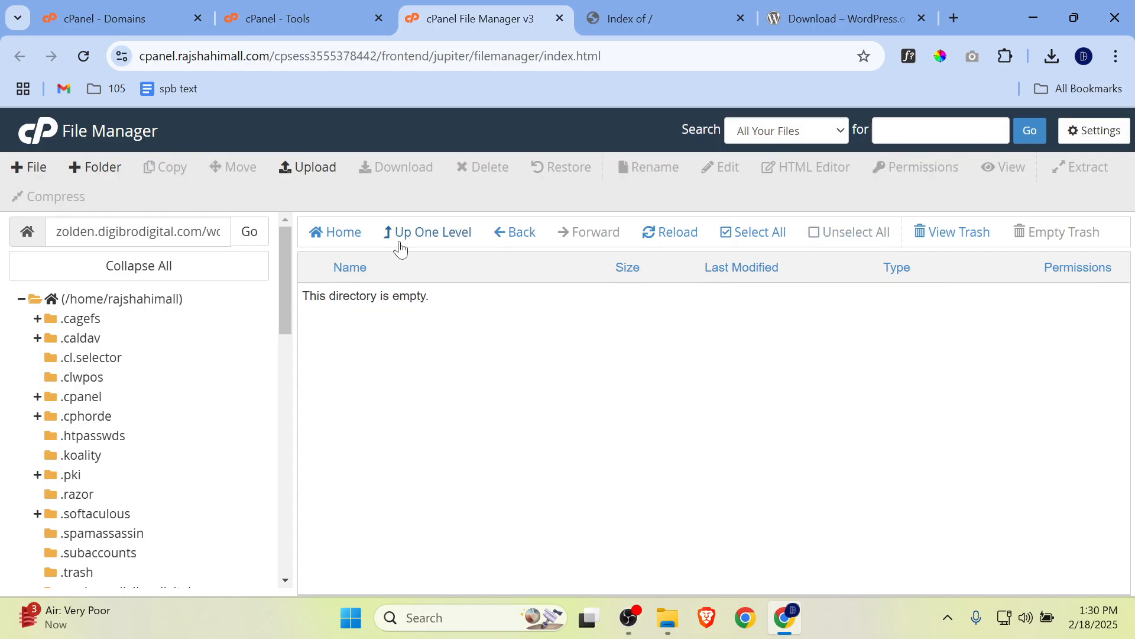
{"action": "left_click", "coordinate": [403, 246]}
{"action": "left_click", "coordinate": [338, 300]}
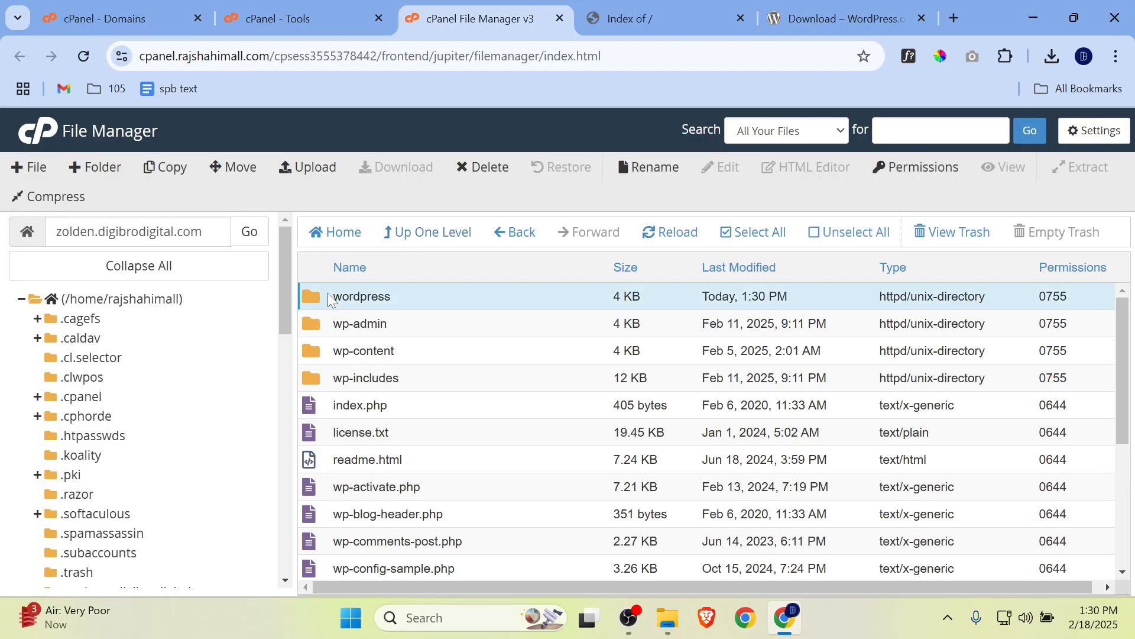
{"action": "right_click", "coordinate": [336, 301]}
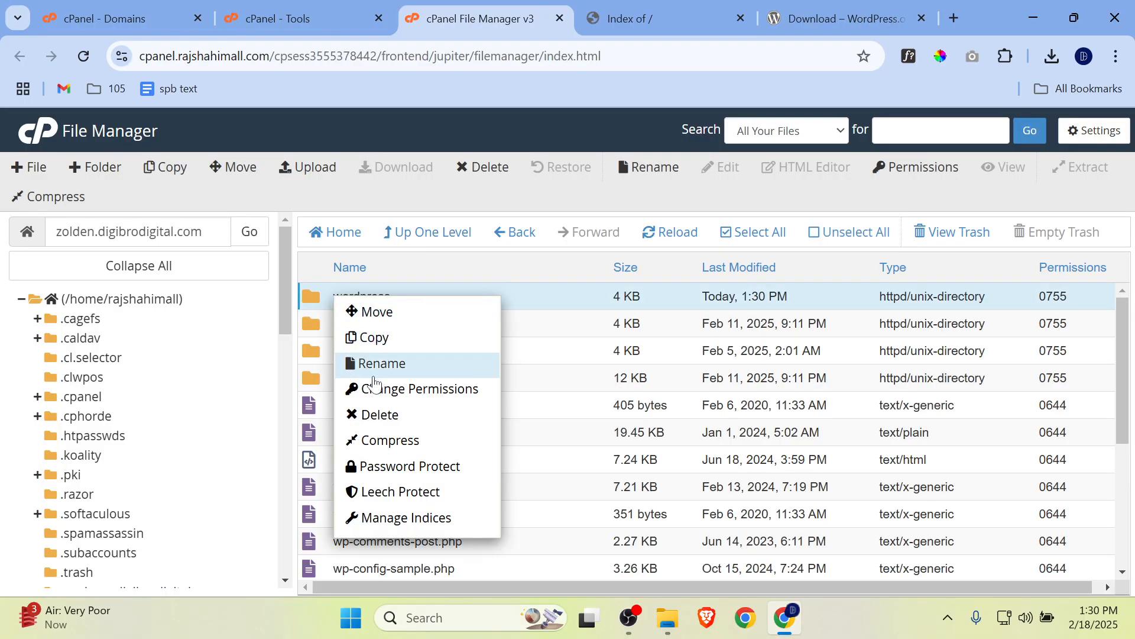
{"action": "left_click", "coordinate": [379, 413]}
{"action": "left_click", "coordinate": [384, 357]}
{"action": "left_click", "coordinate": [715, 408]}
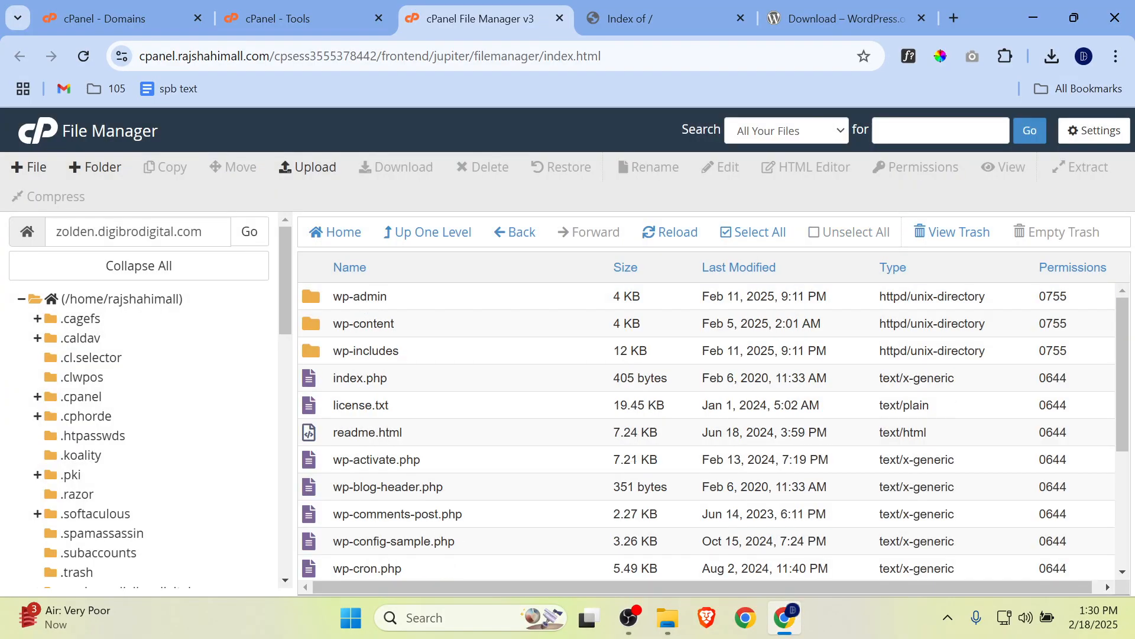
Step: Reload the zolden.digibrodigital.com site and advance the WordPress setup in English (United States) to the database connection form
{"action": "left_click", "coordinate": [641, 20]}
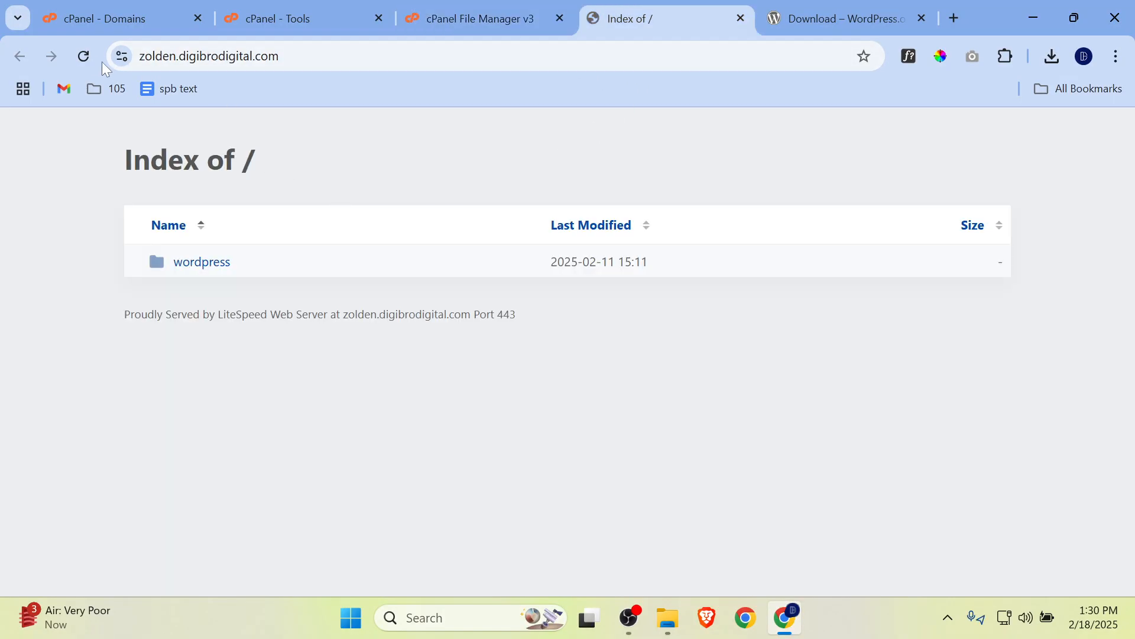
{"action": "left_click", "coordinate": [86, 58]}
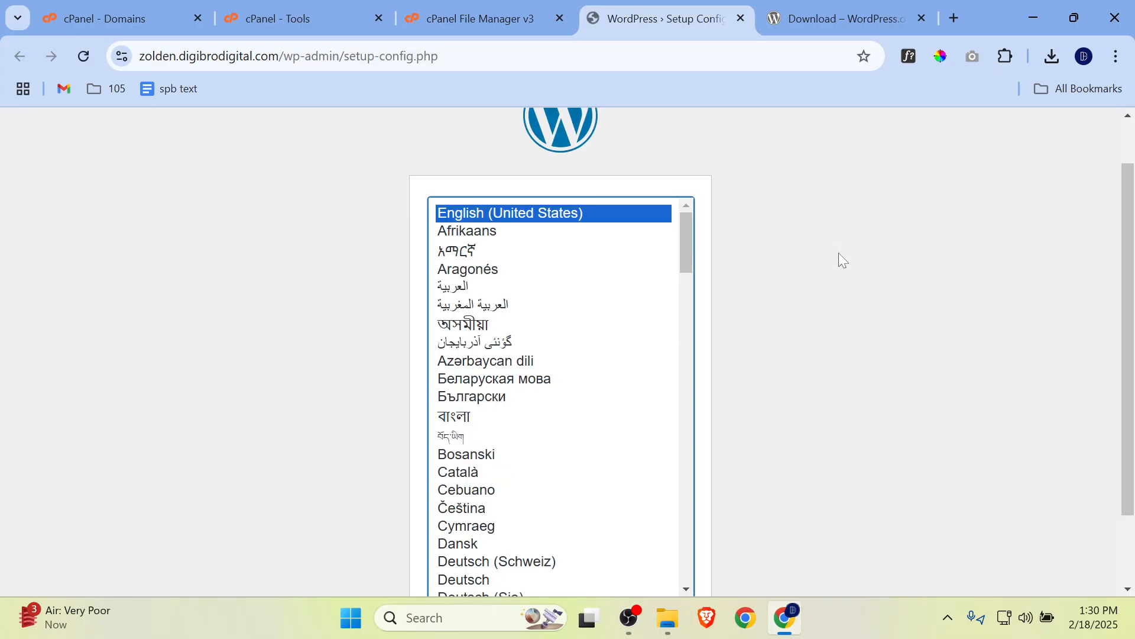
{"action": "scroll", "coordinate": [838, 252], "scroll_direction": "up", "scroll_amount": 1}
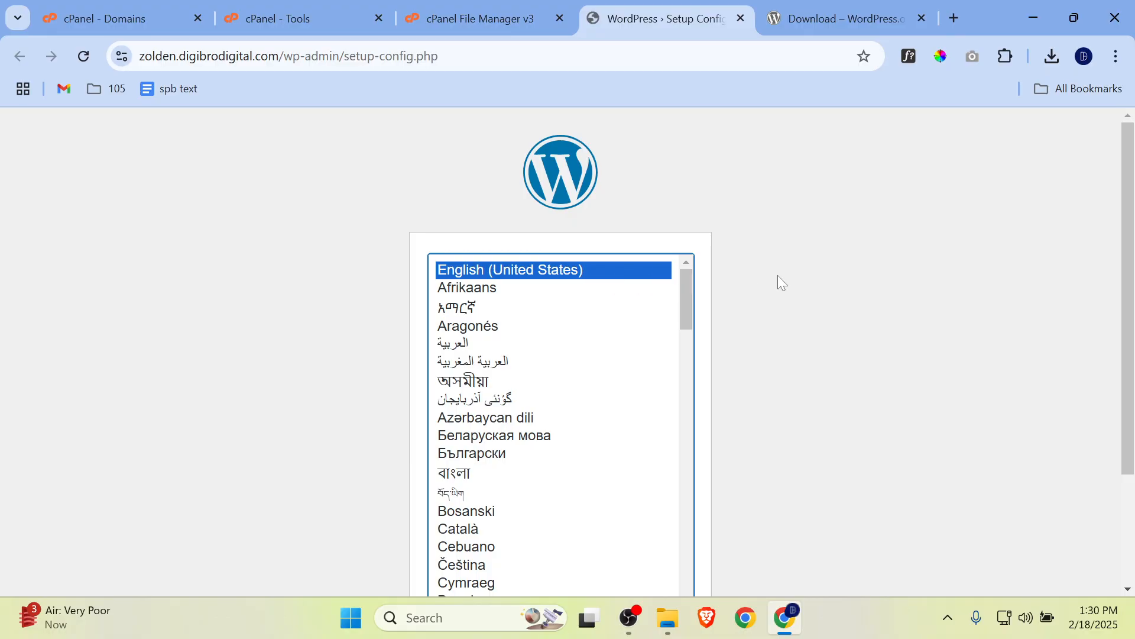
{"action": "scroll", "coordinate": [747, 282], "scroll_direction": "down", "scroll_amount": 3}
{"action": "left_click", "coordinate": [673, 530]}
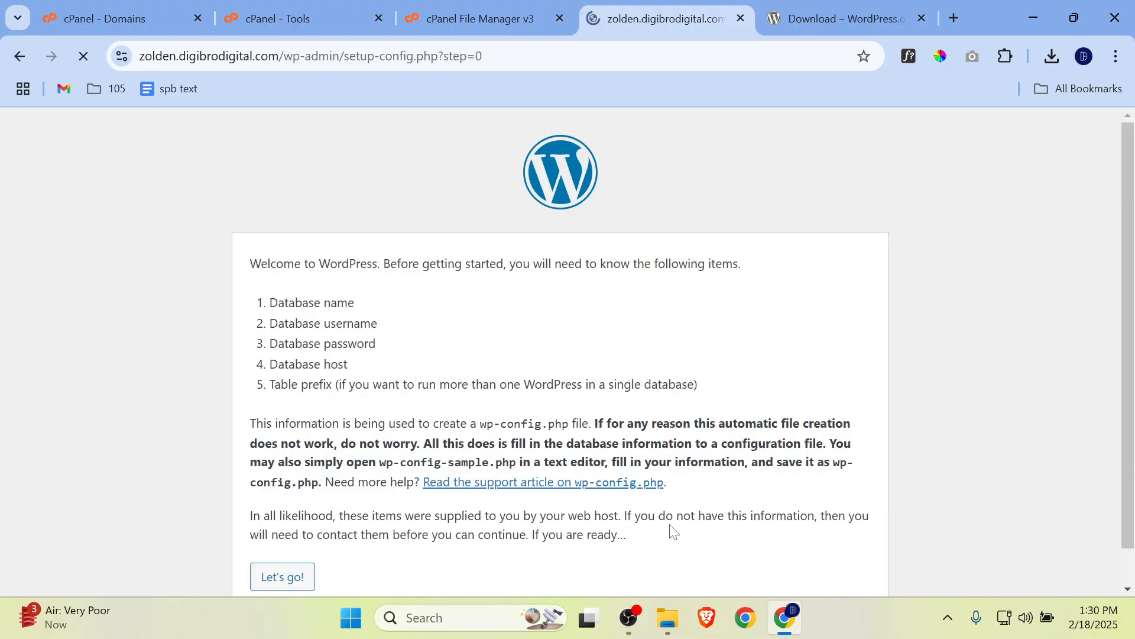
{"action": "scroll", "coordinate": [671, 529], "scroll_direction": "down", "scroll_amount": 1}
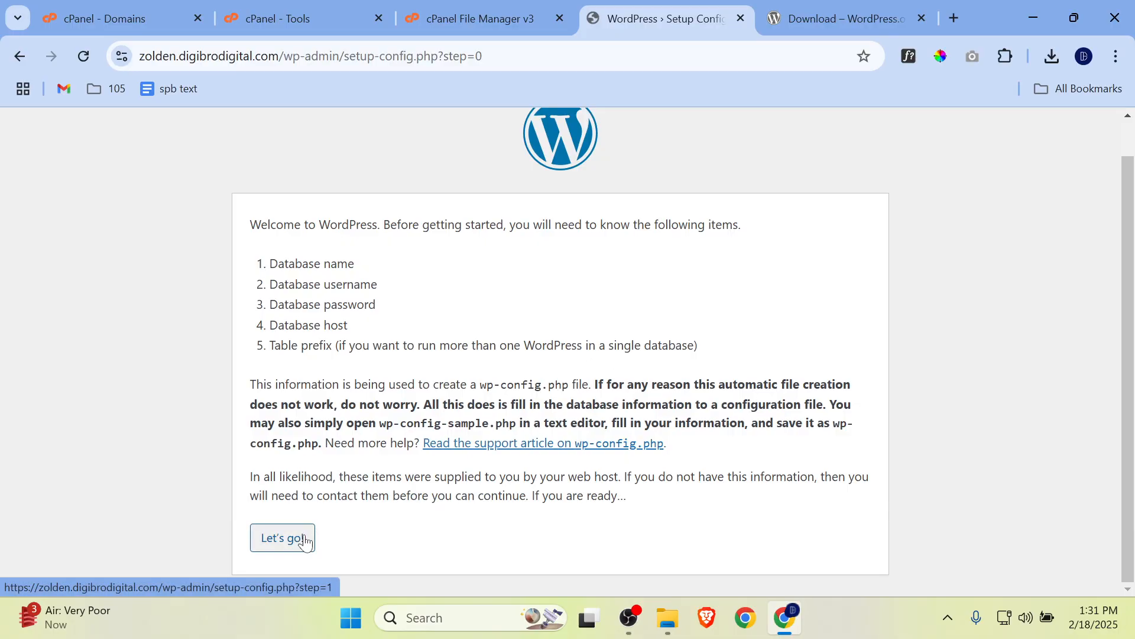
{"action": "left_click", "coordinate": [283, 537]}
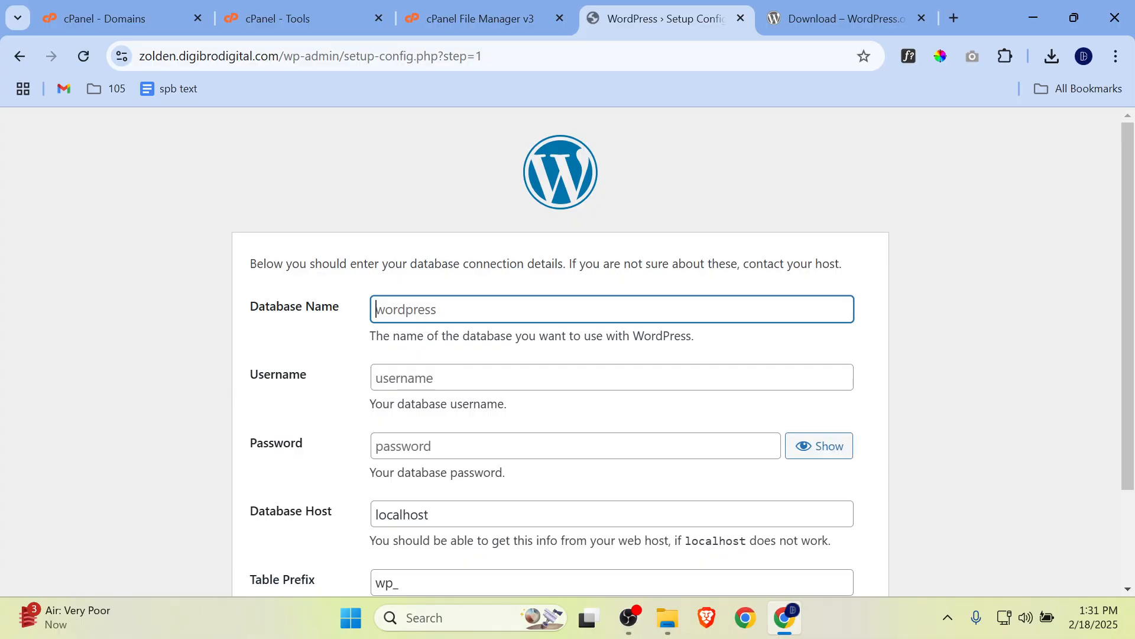
Step: Set the database name to rajshahimall_zolden, reusing the rajshahimall_ prefix from a saved suggestion
{"action": "left_click", "coordinate": [417, 310]}
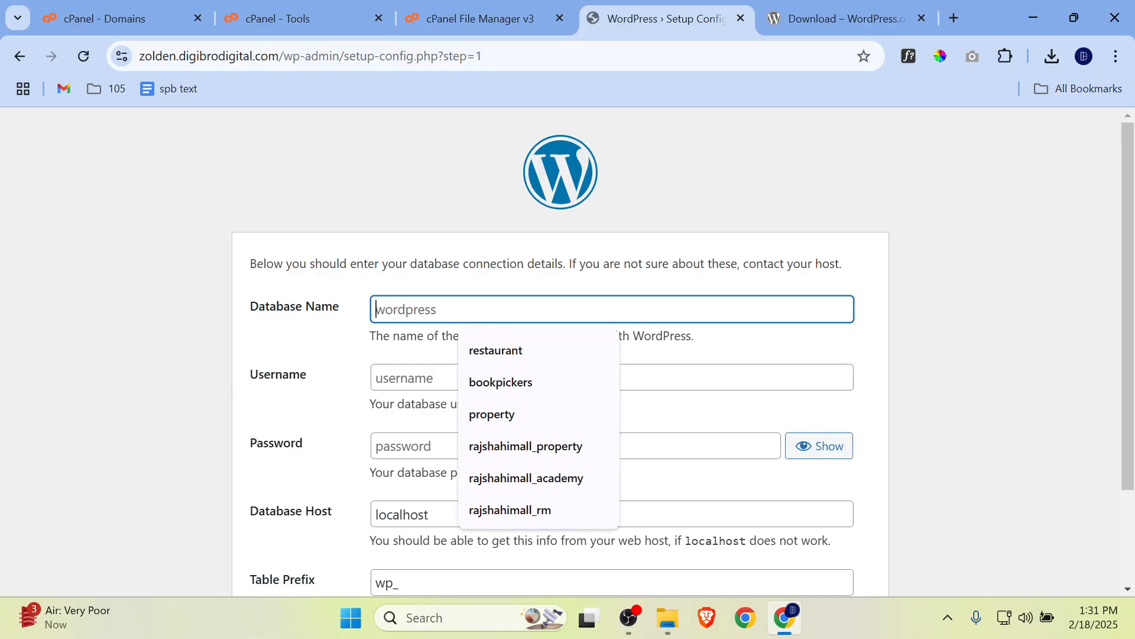
{"action": "left_click", "coordinate": [528, 447]}
{"action": "key", "text": "shift+Left"}
{"action": "key", "text": "shift+Left"}
{"action": "key", "text": "shift+Left"}
{"action": "key", "text": "shift+Left"}
{"action": "key", "text": "shift+Left"}
{"action": "key", "text": "shift+Left"}
{"action": "key", "text": "shift+Left"}
{"action": "key", "text": "shift+Left"}
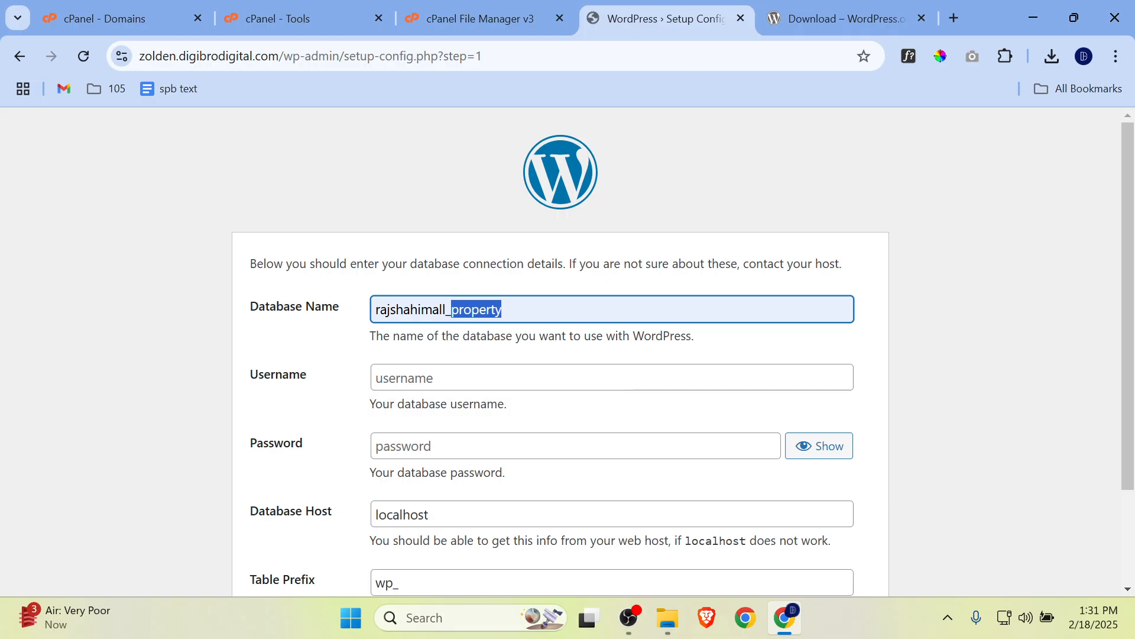
{"action": "key", "text": "BackSpace"}
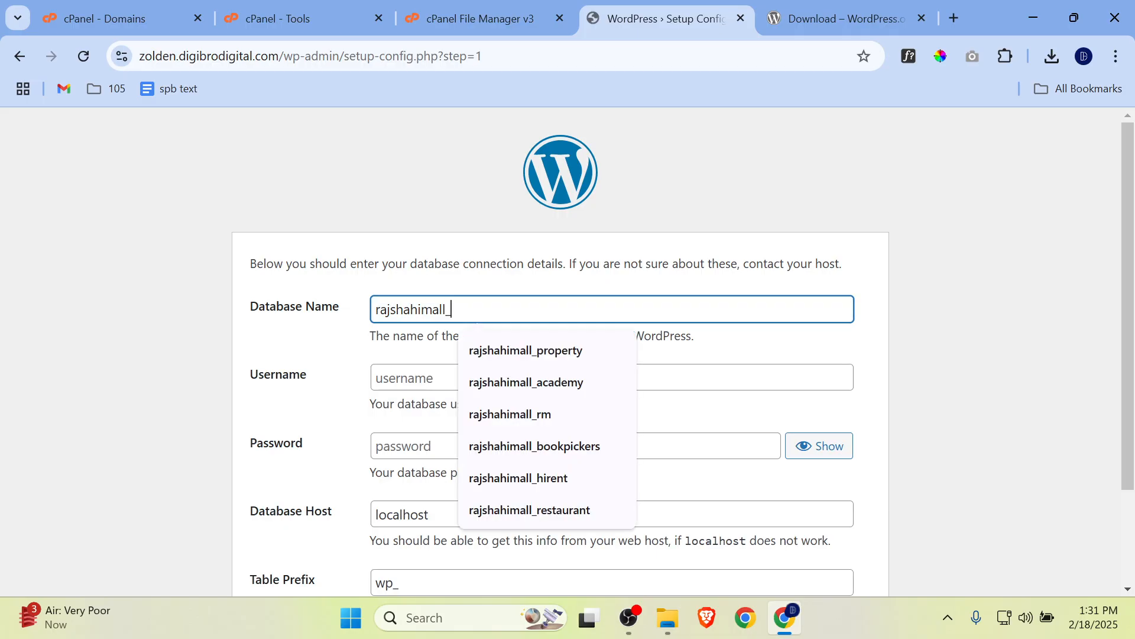
{"action": "type", "text": "zolden"}
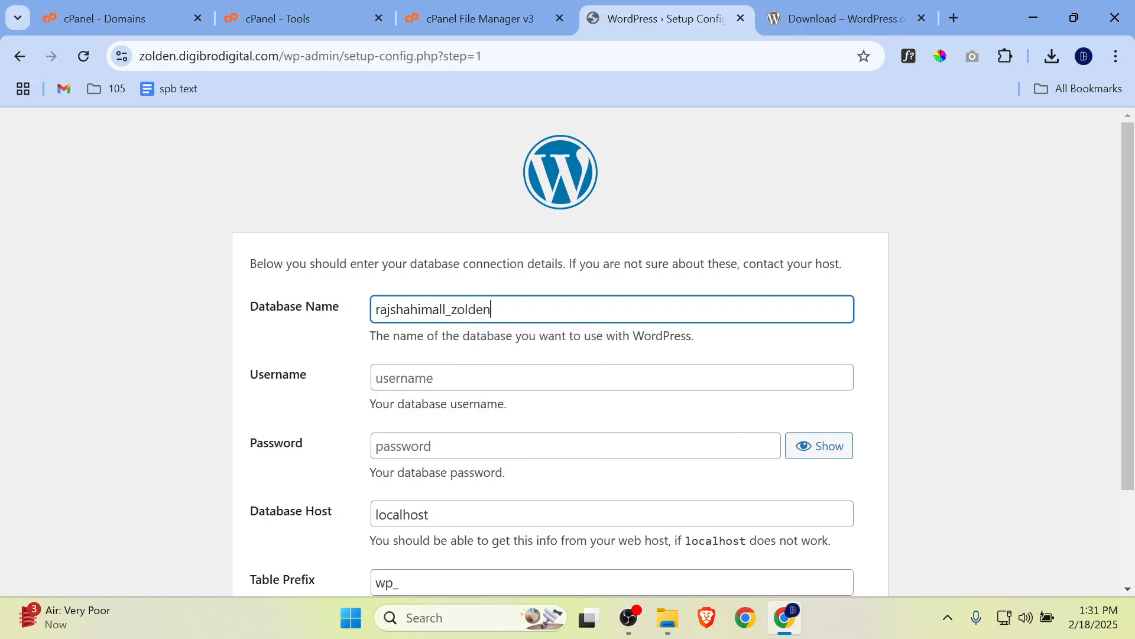
Step: Copy the zolden part of the database name and set the database username to zolden
{"action": "key", "text": "shift+Left"}
{"action": "key", "text": "shift+Left"}
{"action": "key", "text": "shift+Left"}
{"action": "key", "text": "shift+Left"}
{"action": "key", "text": "shift+Left"}
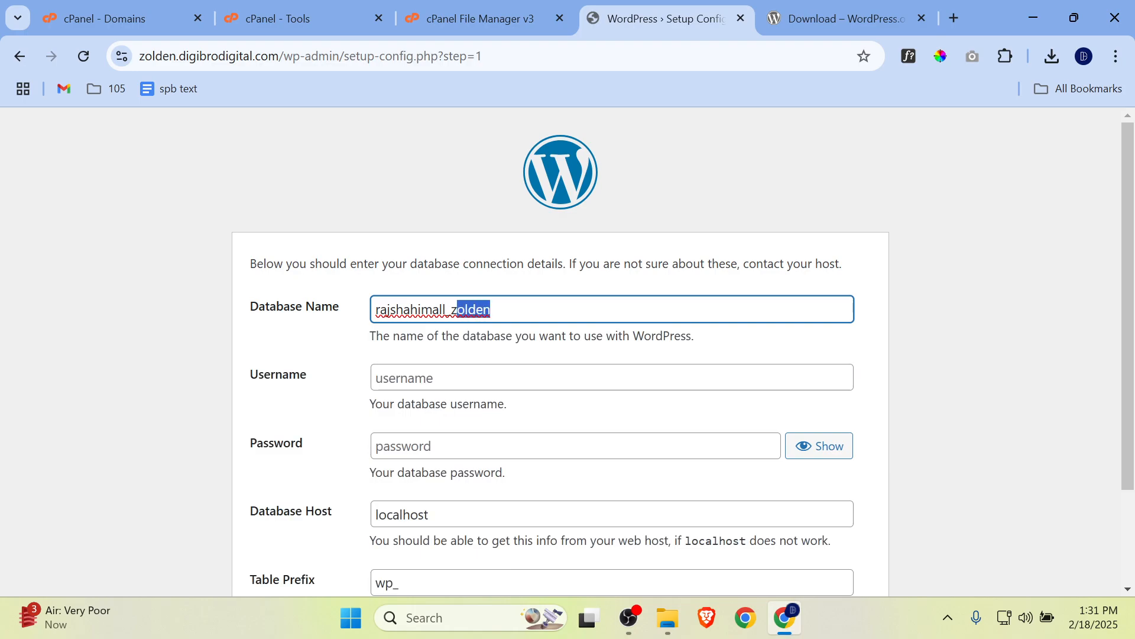
{"action": "key", "text": "shift+Left"}
{"action": "key", "text": "Right"}
{"action": "key", "text": "shift+Left"}
{"action": "key", "text": "shift+Left"}
{"action": "key", "text": "shift+Left"}
{"action": "key", "text": "shift+Left"}
{"action": "key", "text": "shift+Left"}
{"action": "key", "text": "shift+Left"}
{"action": "key", "text": "ctrl+c"}
{"action": "key", "text": "Tab"}
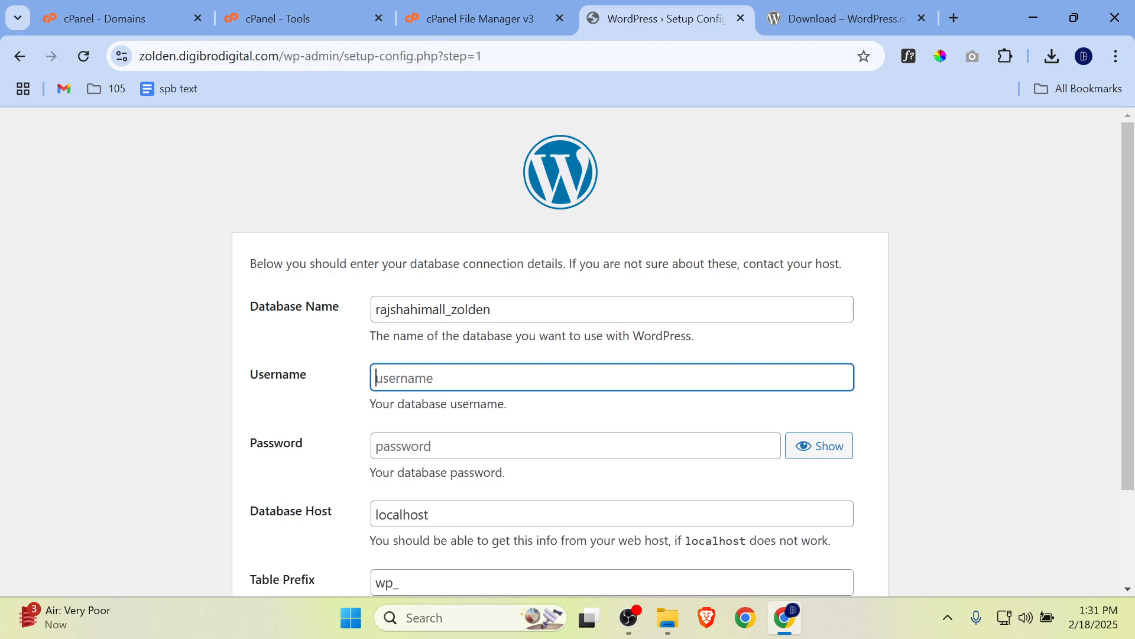
{"action": "key", "text": "ctrl+v"}
{"action": "key", "text": "Tab"}
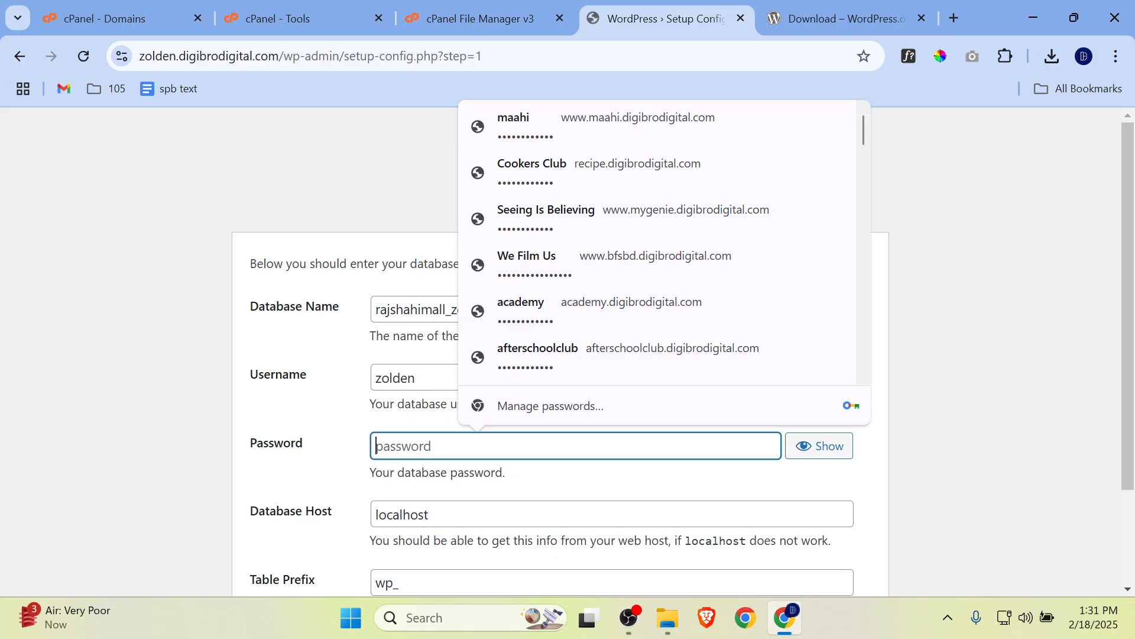
{"action": "left_click", "coordinate": [954, 18]}
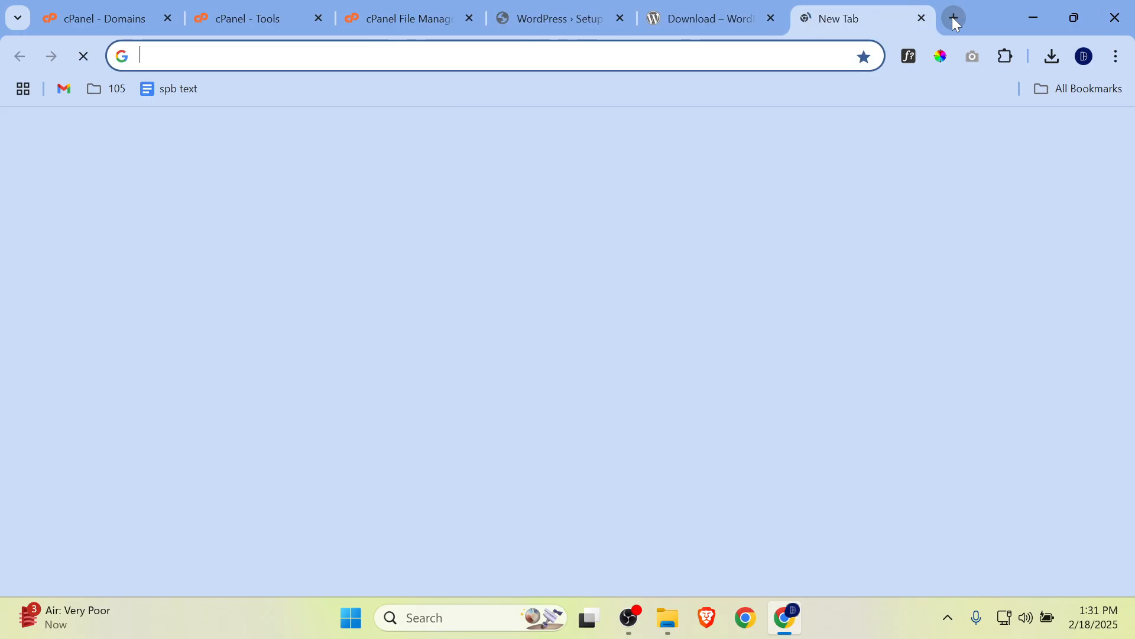
{"action": "type", "text": "C"}
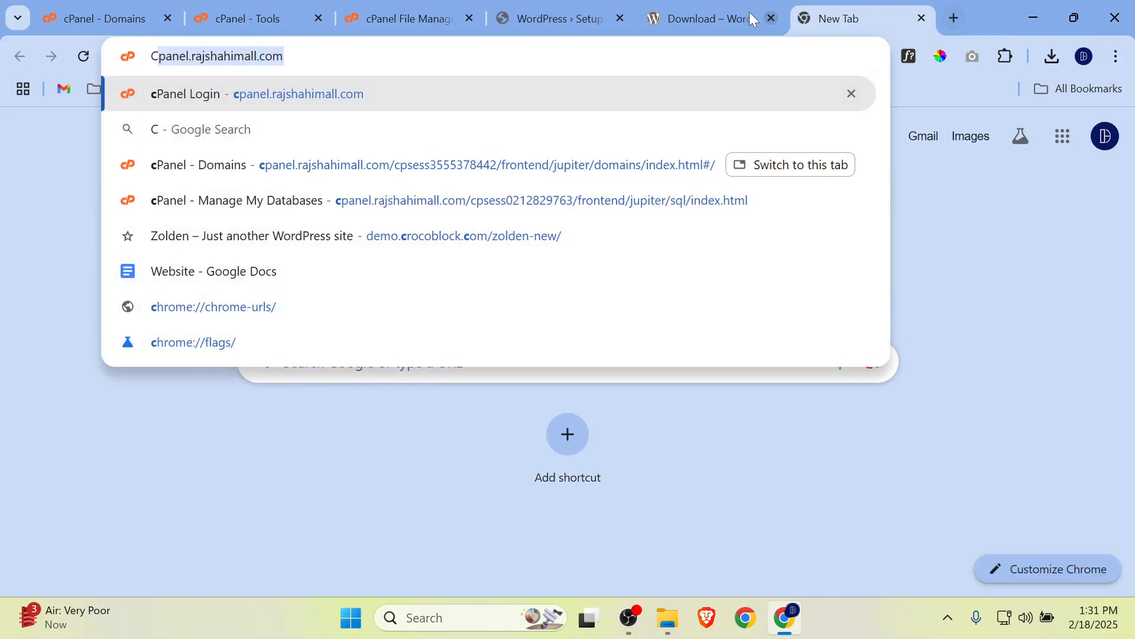
{"action": "left_click", "coordinate": [694, 29]}
{"action": "left_click", "coordinate": [582, 21]}
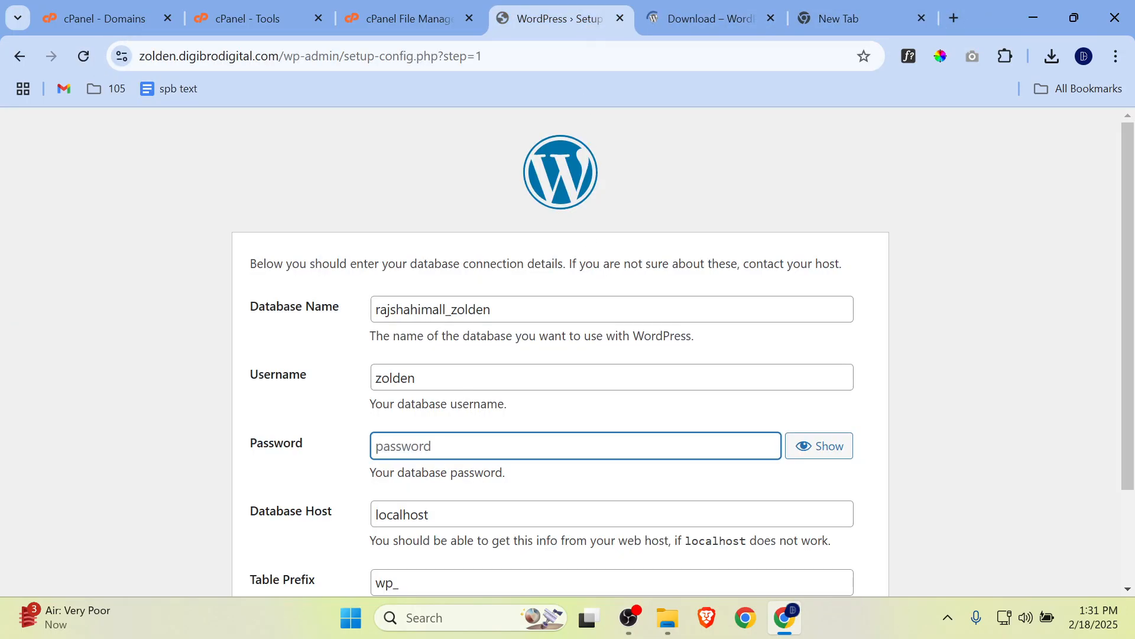
Step: Enter the database password in the WordPress database connection form
{"action": "type", "text": "•••••••••"}
{"action": "scroll", "coordinate": [466, 390], "scroll_direction": "down", "scroll_amount": 1}
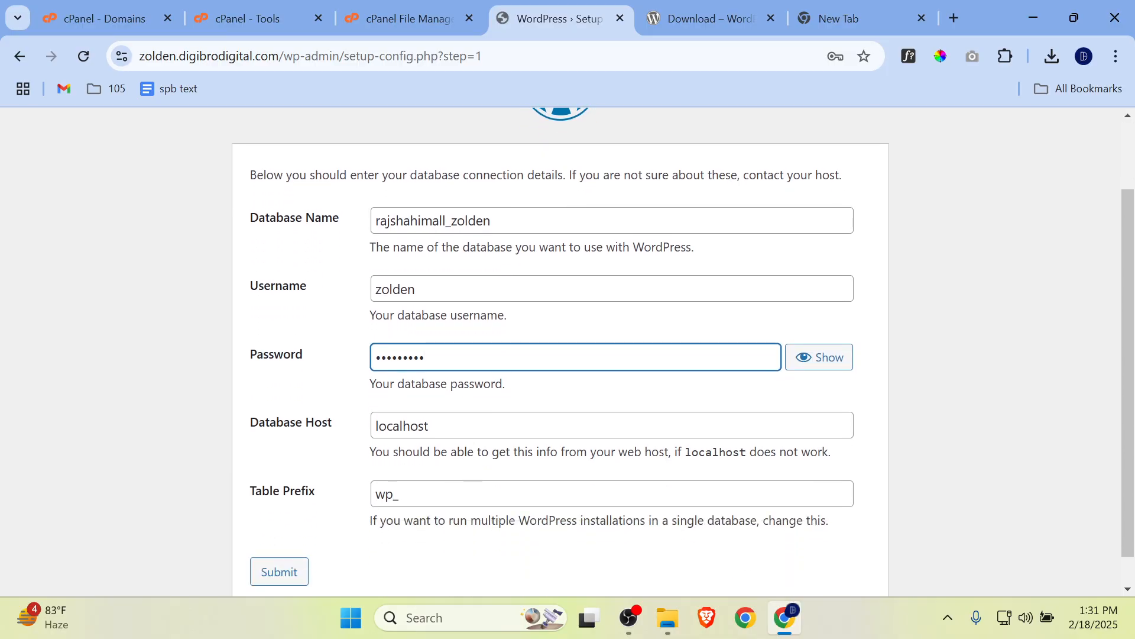
Step: Submit the database connection details, return to the form to retry, and add the rajshahimall_ prefix to make the username rajshahimall_zolden
{"action": "left_click", "coordinate": [293, 577]}
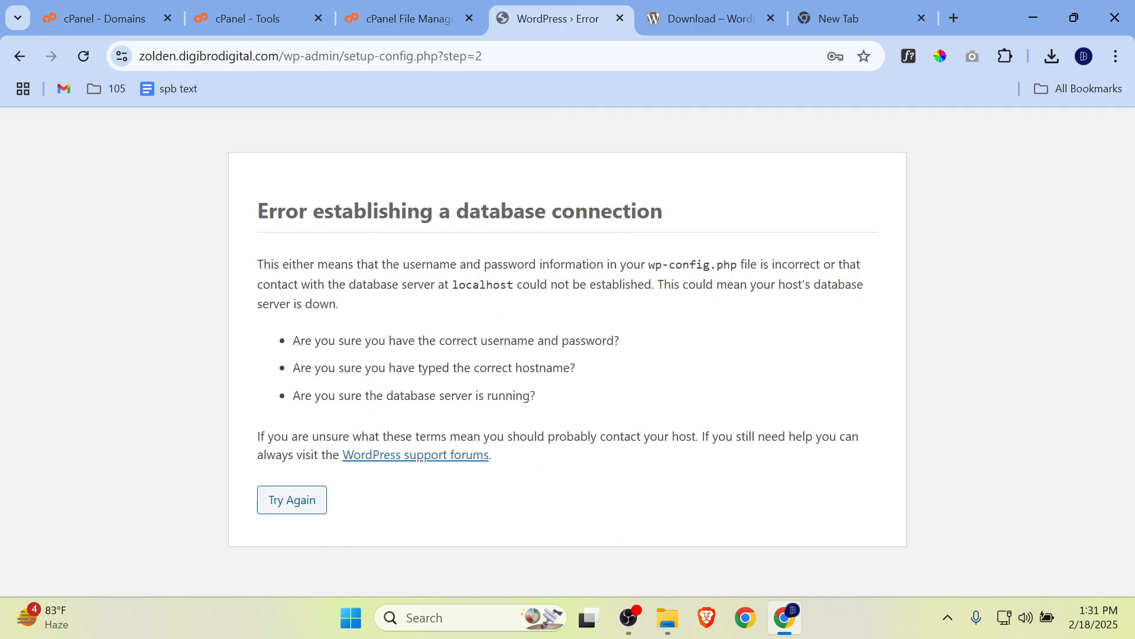
{"action": "left_click", "coordinate": [294, 501]}
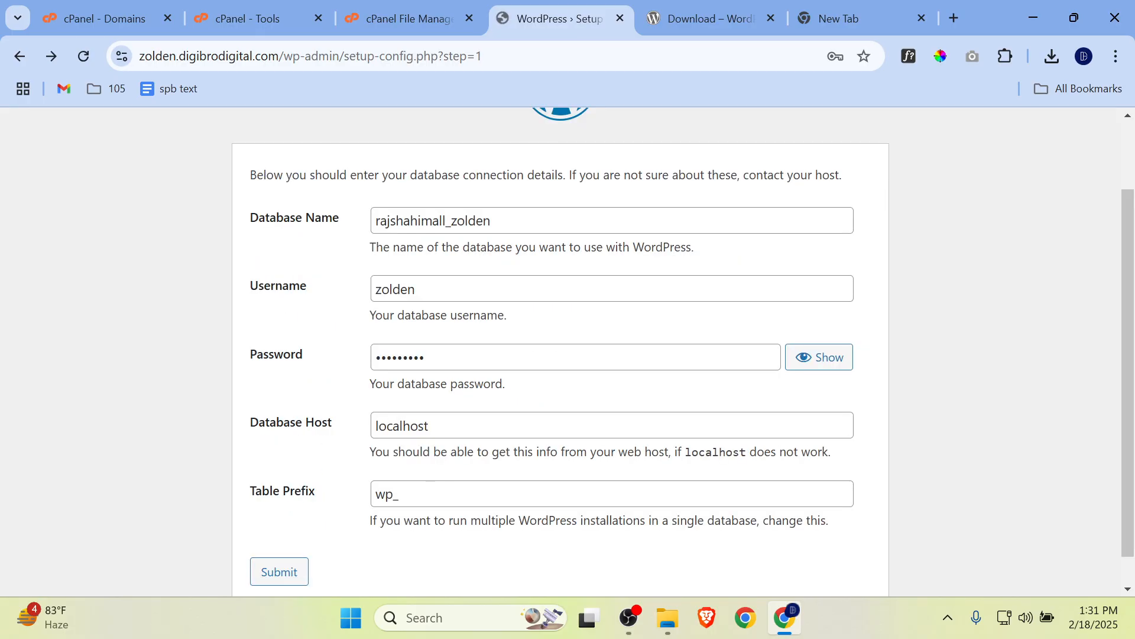
{"action": "left_click_drag", "start_coordinate": [451, 221], "coordinate": [321, 223]}
{"action": "key", "text": "ctrl+c"}
{"action": "left_click", "coordinate": [375, 290]}
{"action": "key", "text": "ctrl+v"}
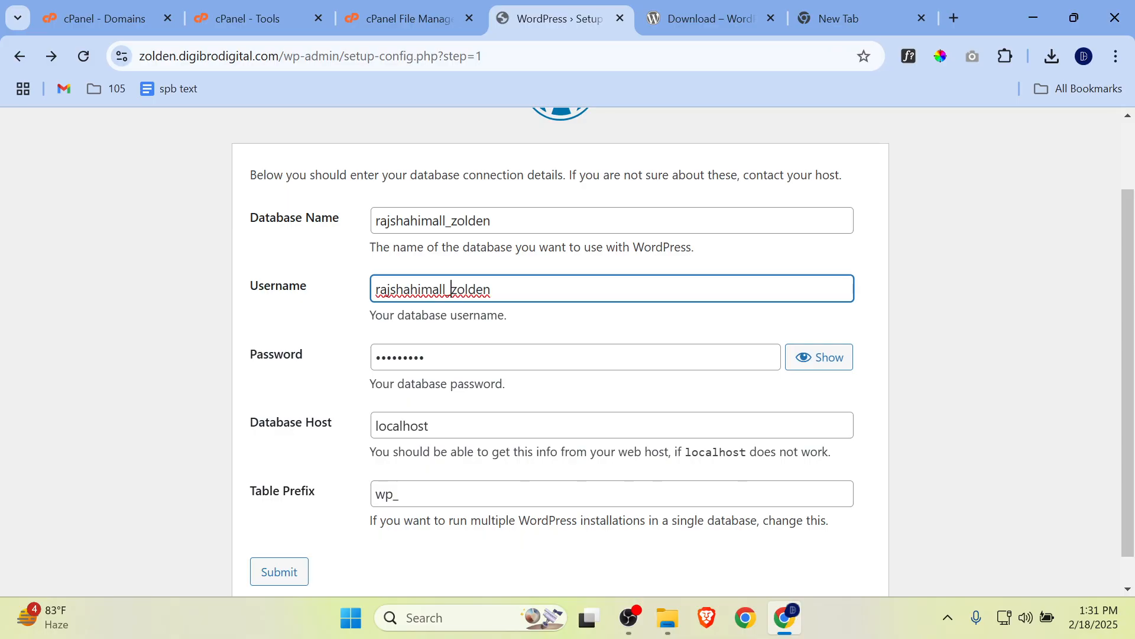
Step: Submit the corrected database details, decline saving the password in the browser, and run the WordPress installation
{"action": "scroll", "coordinate": [467, 502], "scroll_direction": "down", "scroll_amount": 1}
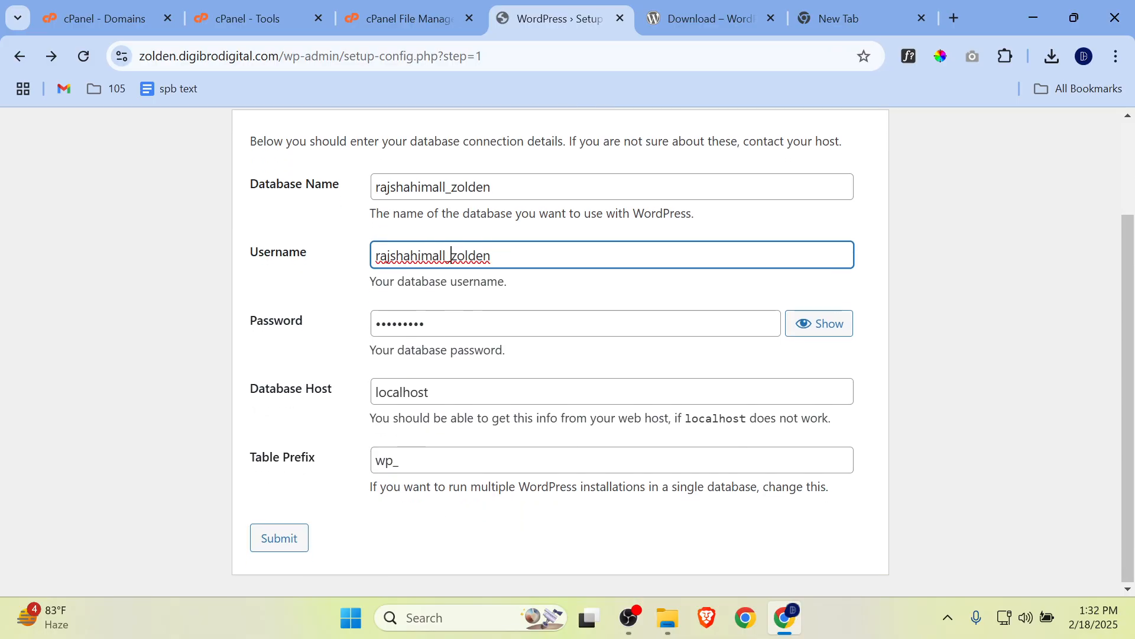
{"action": "left_click", "coordinate": [288, 538]}
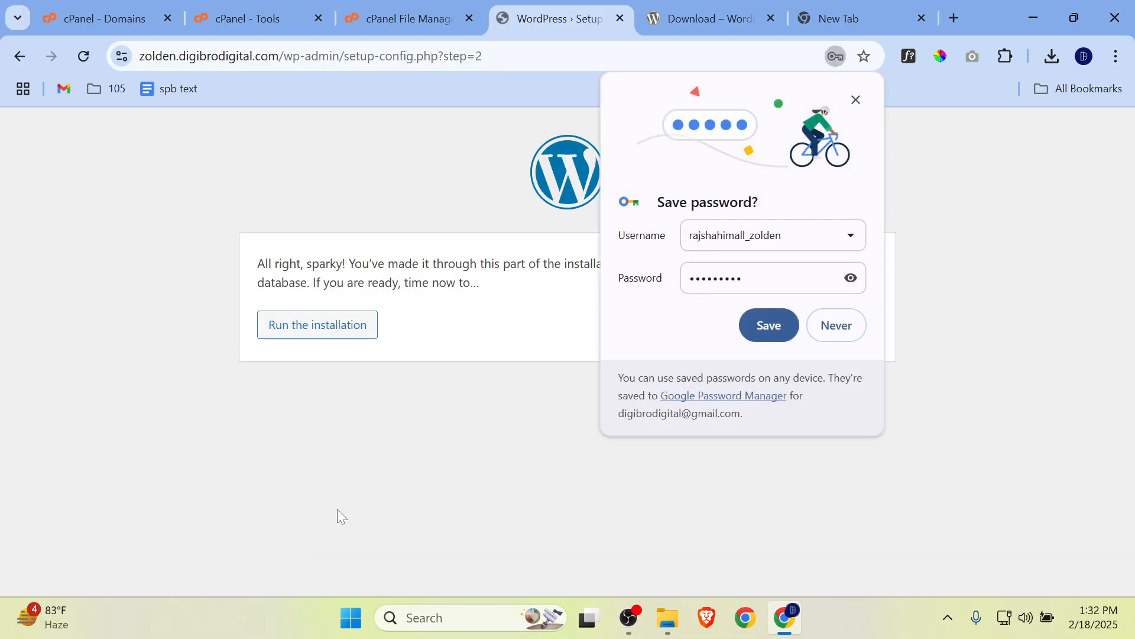
{"action": "left_click", "coordinate": [842, 325]}
{"action": "left_click", "coordinate": [347, 330]}
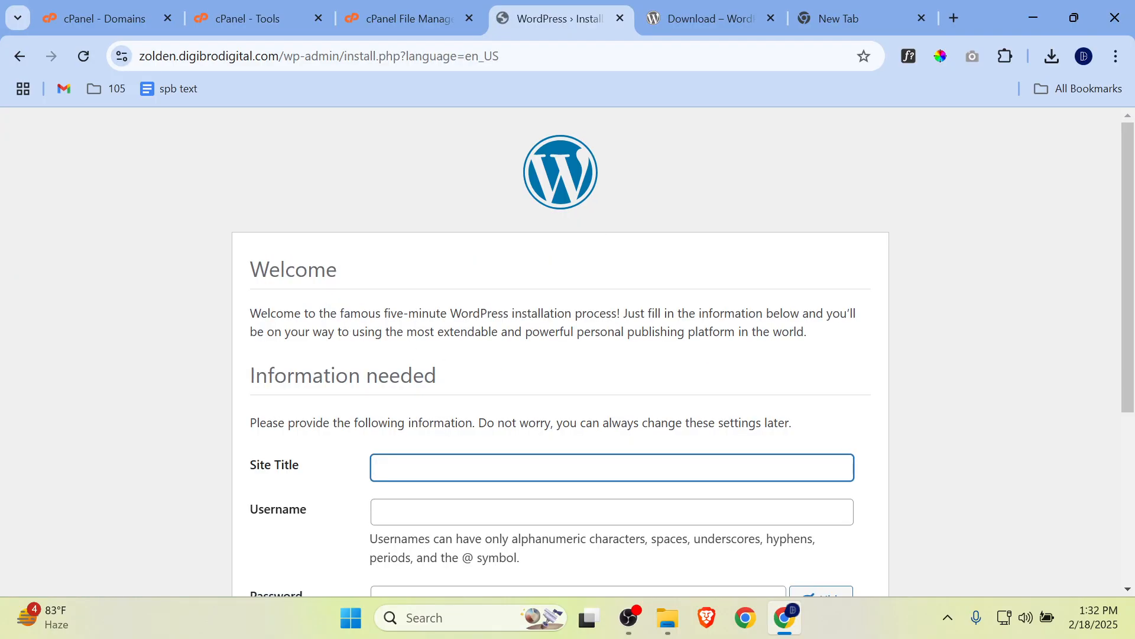
Step: Set the site title to Zolden and the WordPress admin username to zolden
{"action": "scroll", "coordinate": [468, 398], "scroll_direction": "down", "scroll_amount": 1}
{"action": "left_click", "coordinate": [469, 379]}
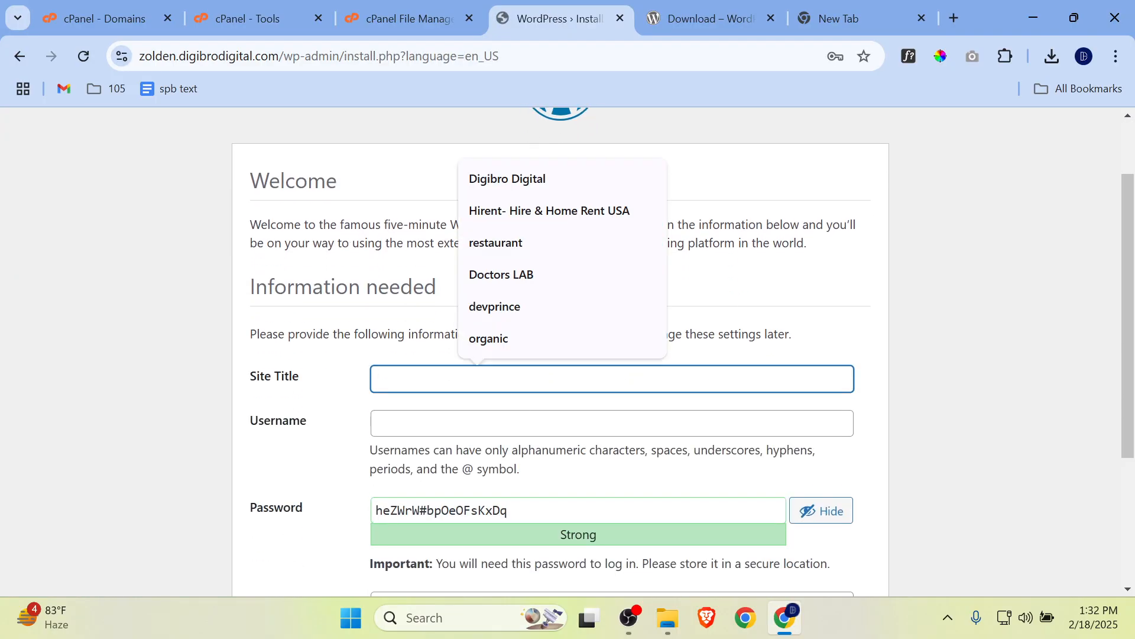
{"action": "type", "text": "Zolden"}
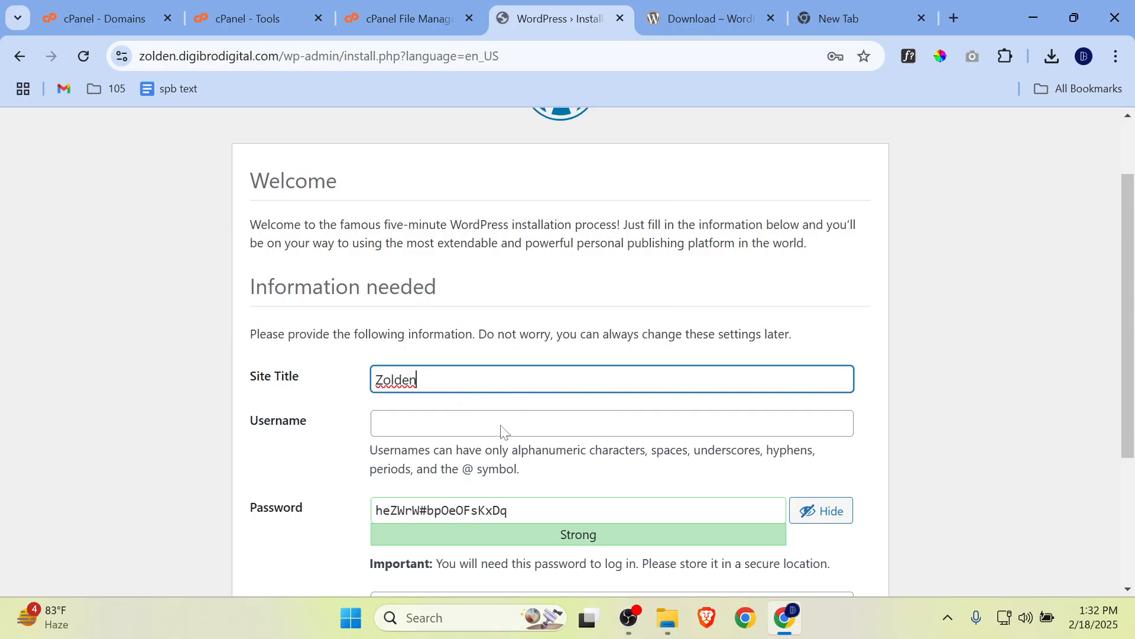
{"action": "left_click", "coordinate": [500, 430]}
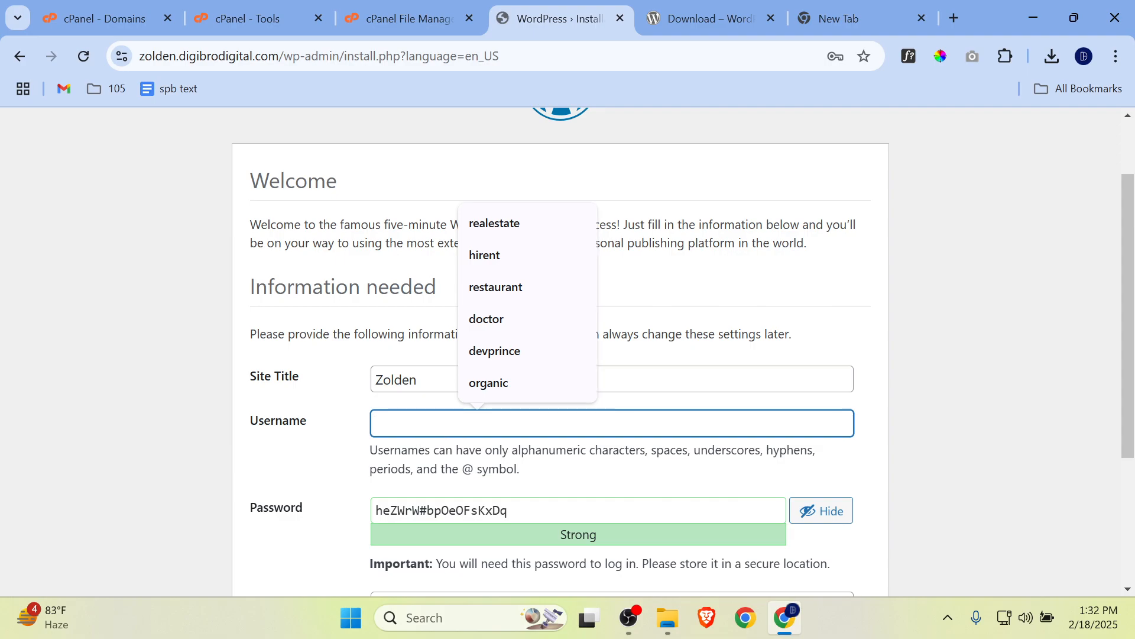
{"action": "type", "text": "rajshahimall_"}
{"action": "left_click_drag", "start_coordinate": [452, 424], "coordinate": [200, 424]}
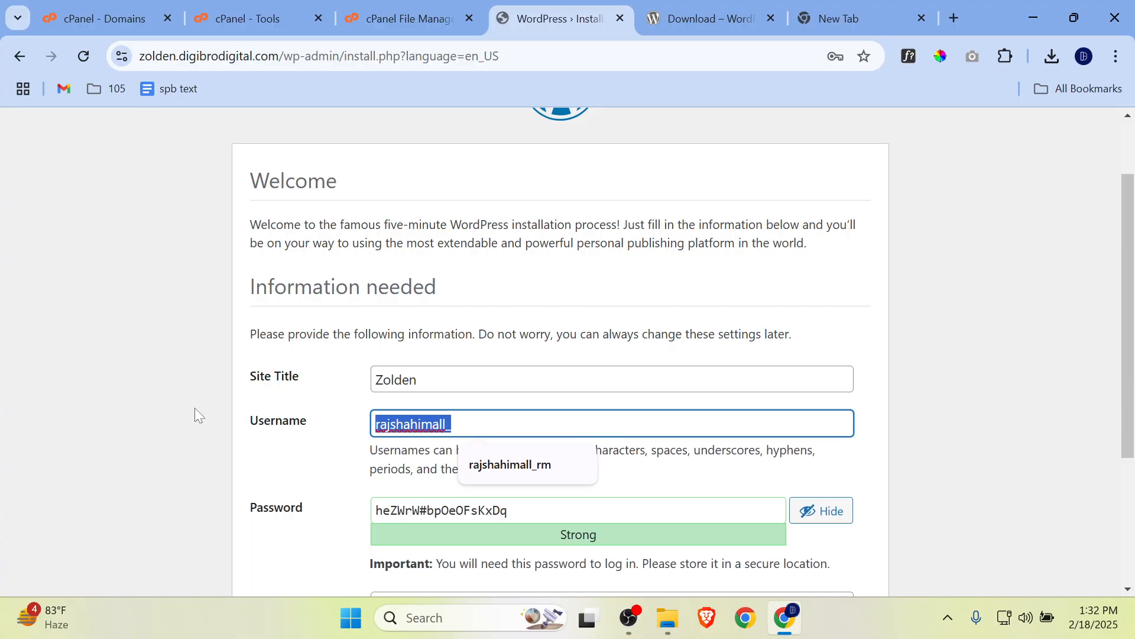
{"action": "type", "text": "zolden"}
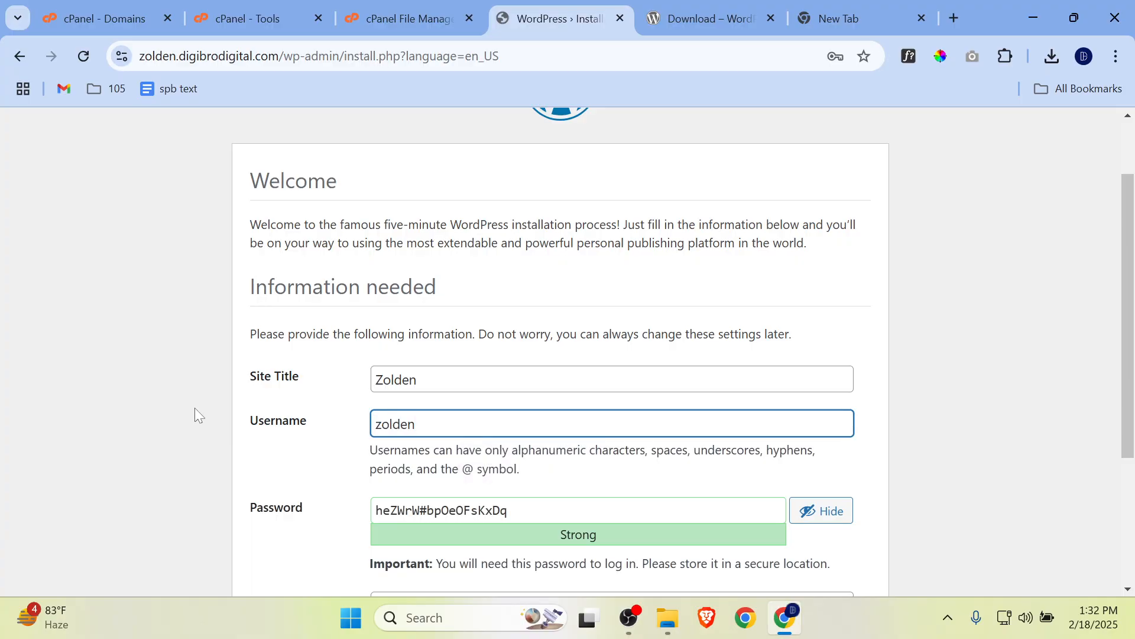
Step: Clear the generated admin password and mask the characters of the password field
{"action": "scroll", "coordinate": [484, 354], "scroll_direction": "down", "scroll_amount": 2}
{"action": "left_click_drag", "start_coordinate": [535, 335], "coordinate": [247, 333]}
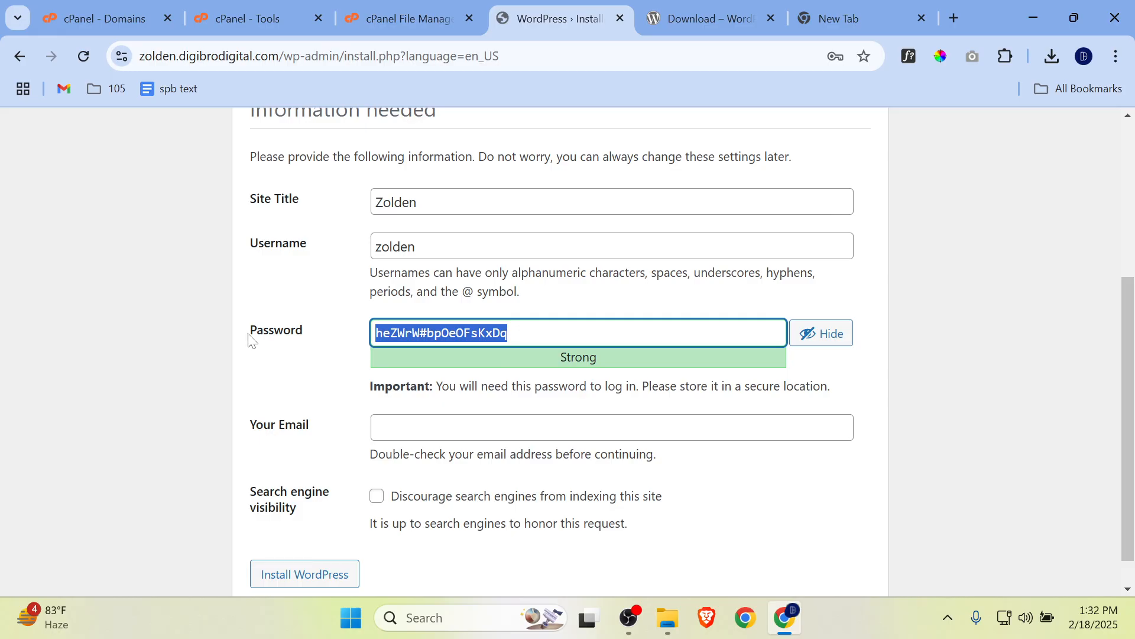
{"action": "key", "text": "BackSpace"}
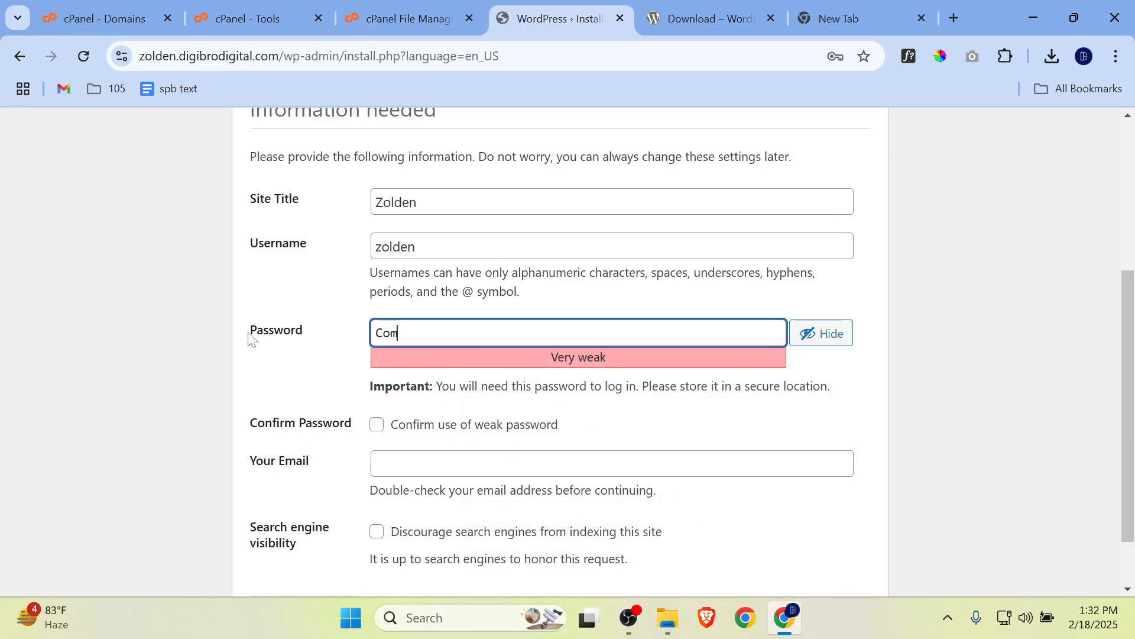
{"action": "key", "text": "BackSpace"}
{"action": "key", "text": "BackSpace"}
{"action": "key", "text": "BackSpace"}
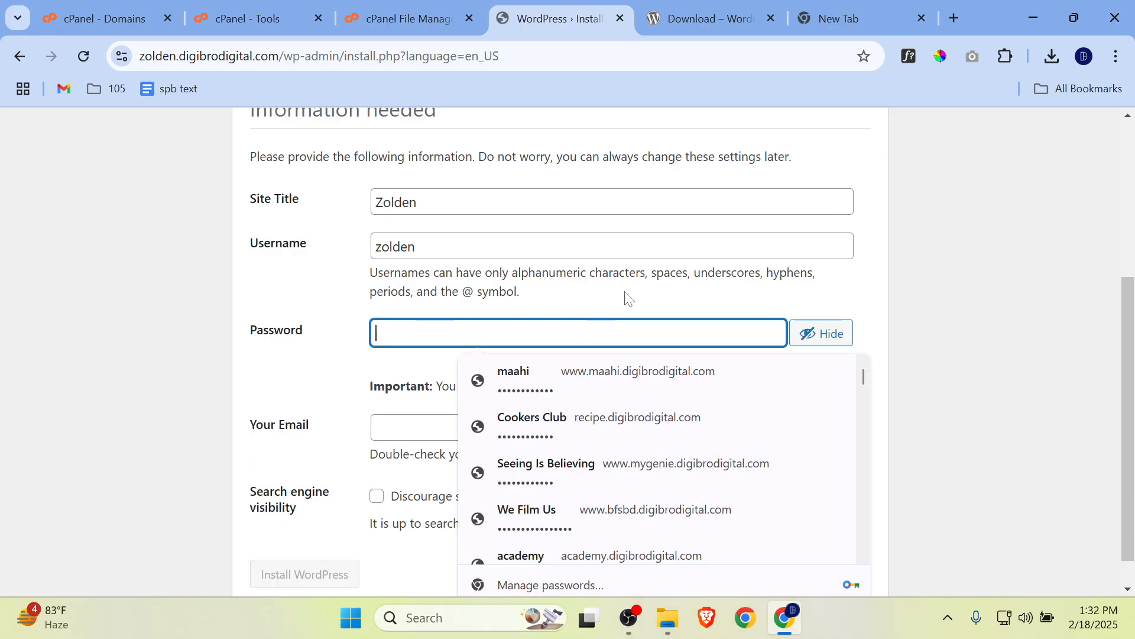
{"action": "left_click", "coordinate": [825, 342]}
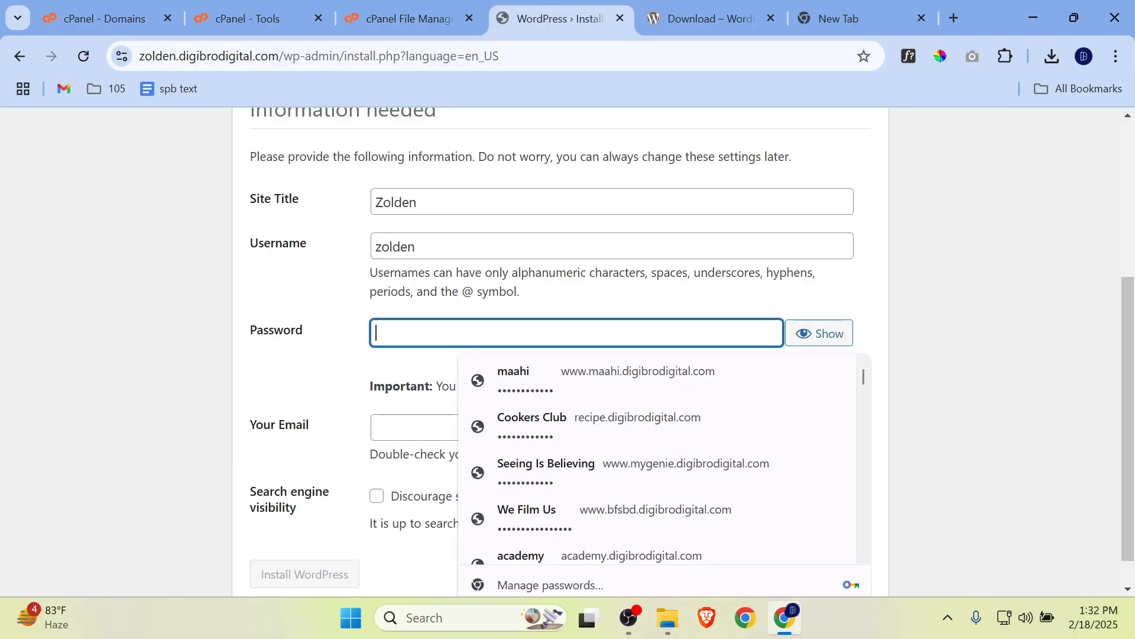
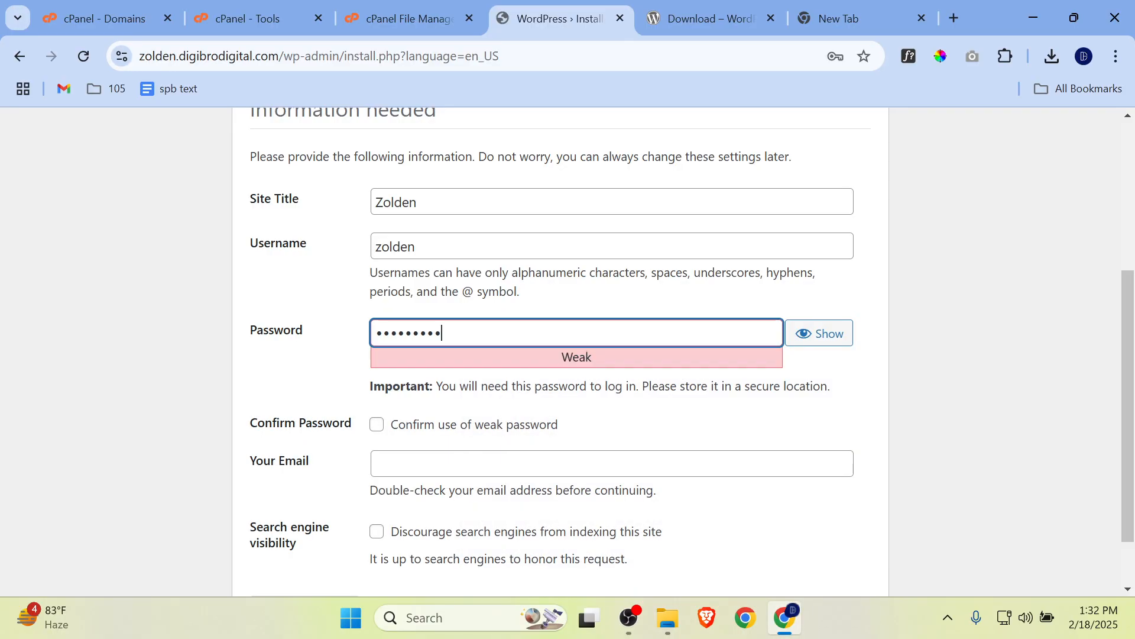
Step: Enter the admin password in the masked password field and confirm the use of a weak password
{"action": "key", "text": "BackSpace"}
{"action": "key", "text": "BackSpace"}
{"action": "key", "text": "BackSpace"}
{"action": "key", "text": "BackSpace"}
{"action": "key", "text": "BackSpace"}
{"action": "key", "text": "BackSpace"}
{"action": "key", "text": "BackSpace"}
{"action": "key", "text": "BackSpace"}
{"action": "key", "text": "BackSpace"}
{"action": "key", "text": "BackSpace"}
{"action": "key", "text": "BackSpace"}
{"action": "key", "text": "BackSpace"}
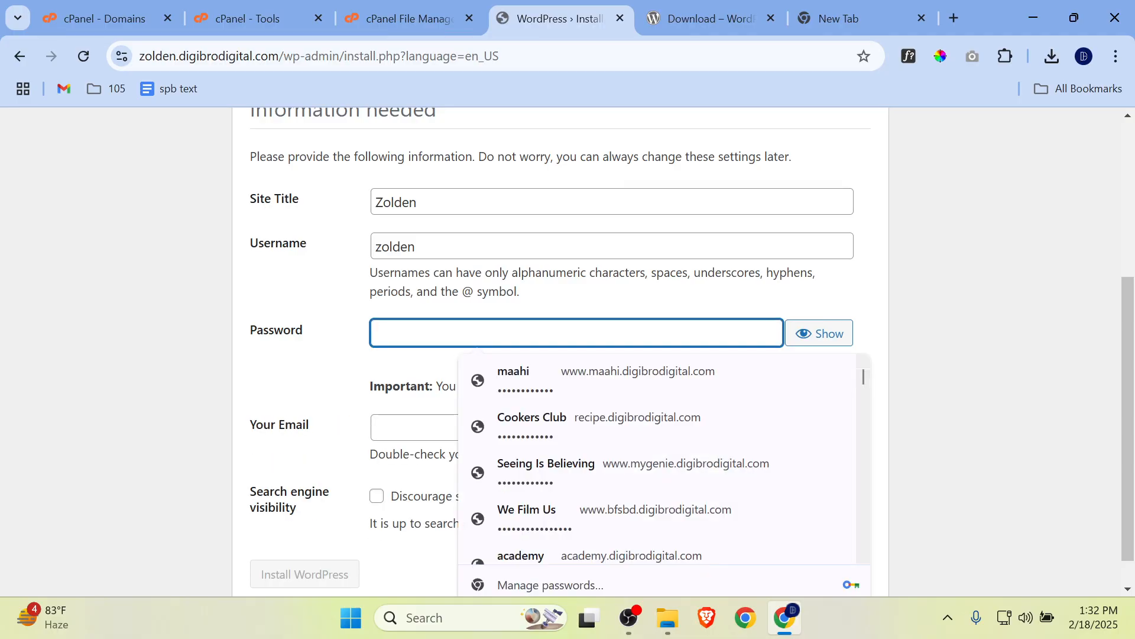
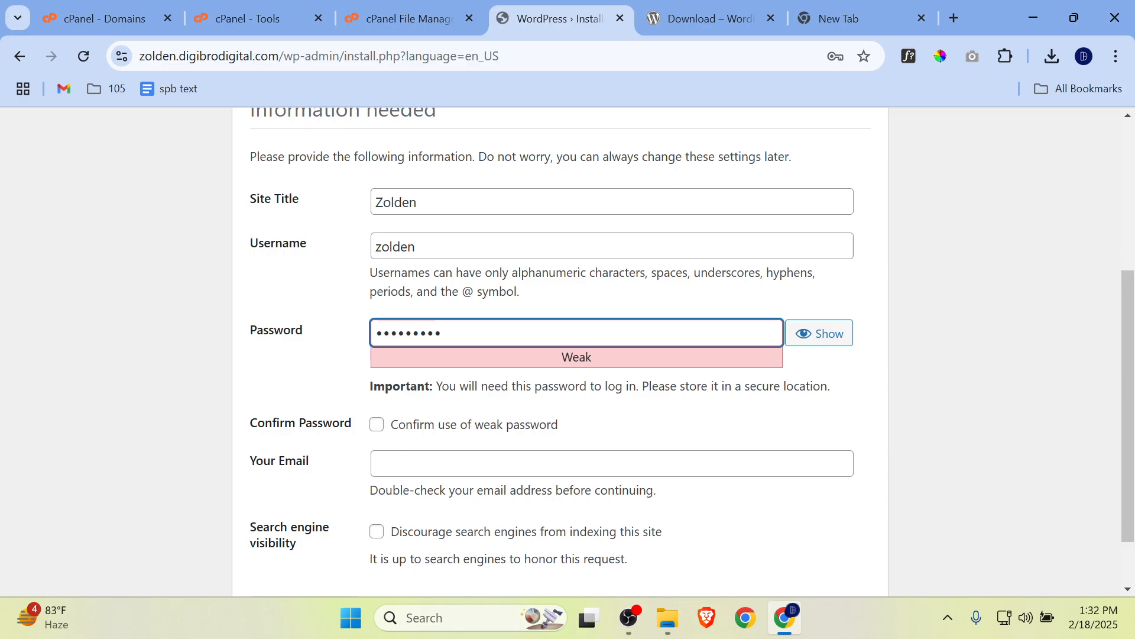
{"action": "left_click", "coordinate": [376, 424]}
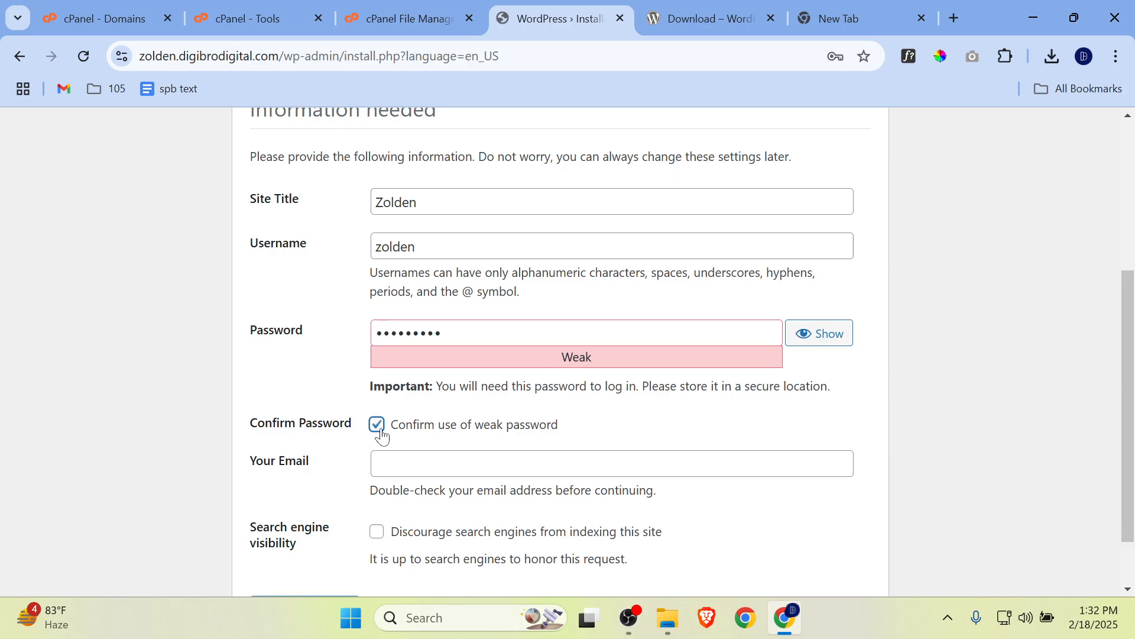
Step: Re-enter the admin password from scratch and confirm the use of a weak password again
{"action": "left_click", "coordinate": [327, 342]}
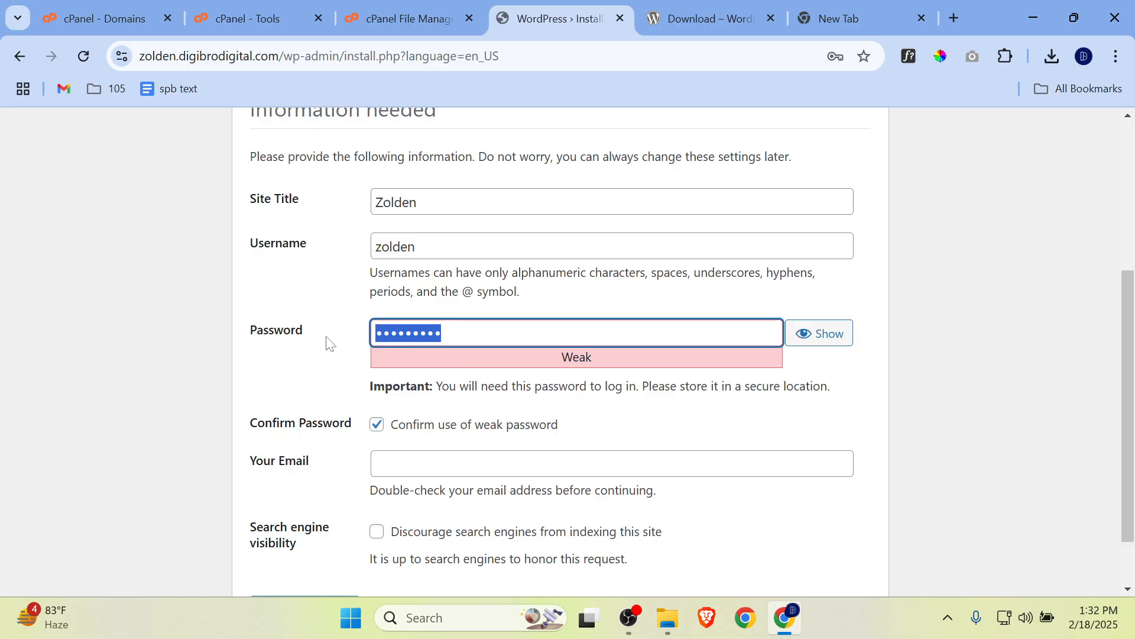
{"action": "key", "text": "BackSpace"}
{"action": "type", "text": "••••"}
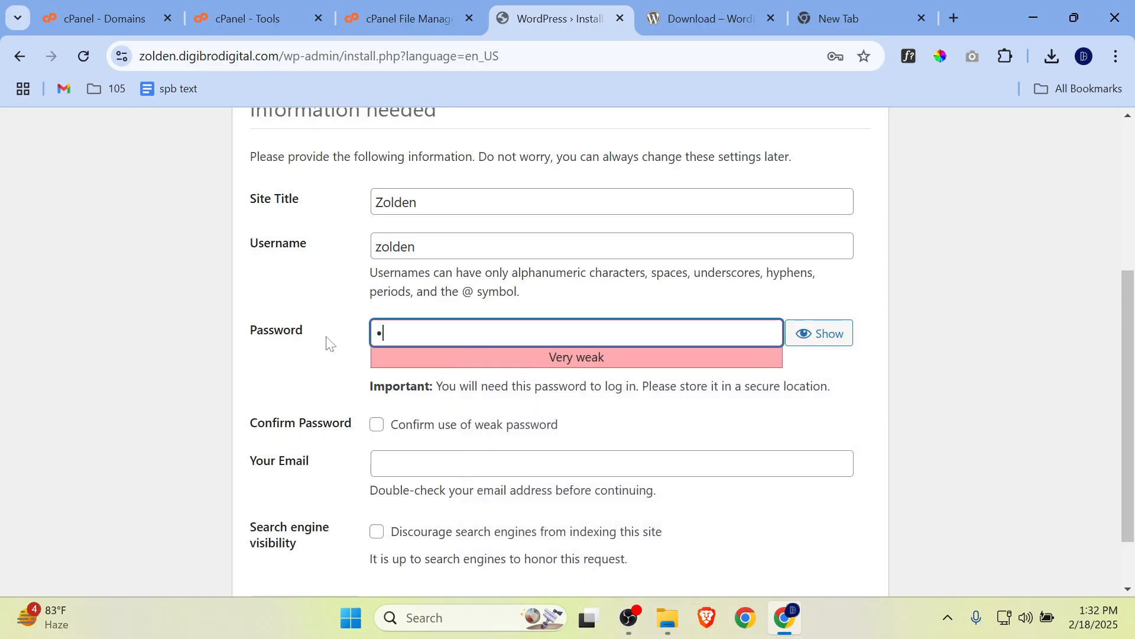
{"action": "type", "text": "••••"}
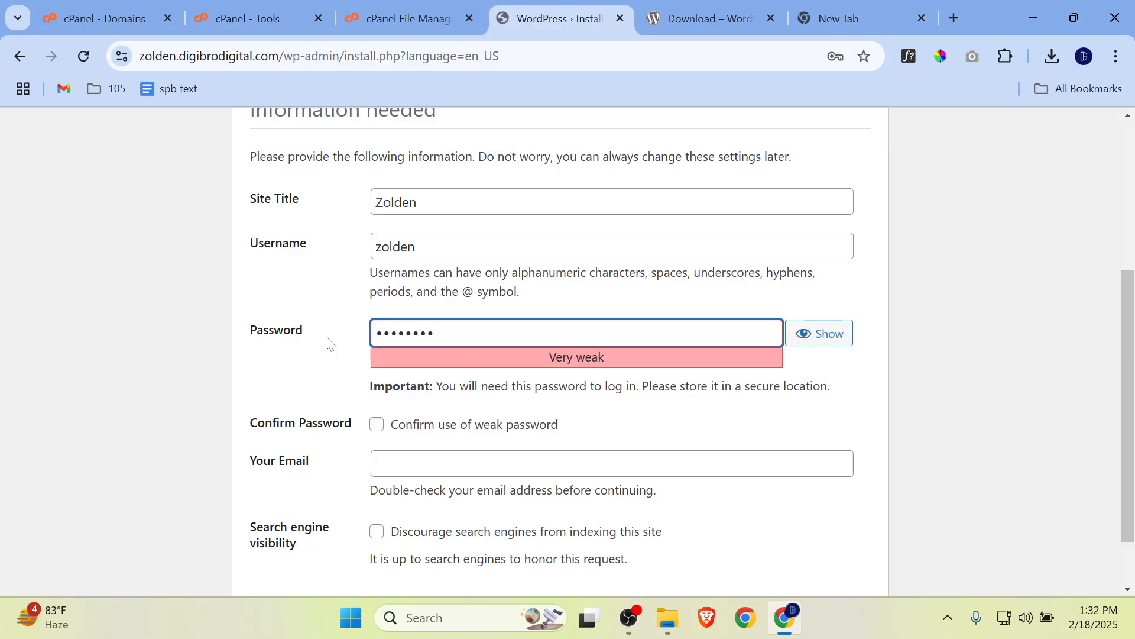
{"action": "type", "text": "•"}
{"action": "left_click", "coordinate": [378, 425]}
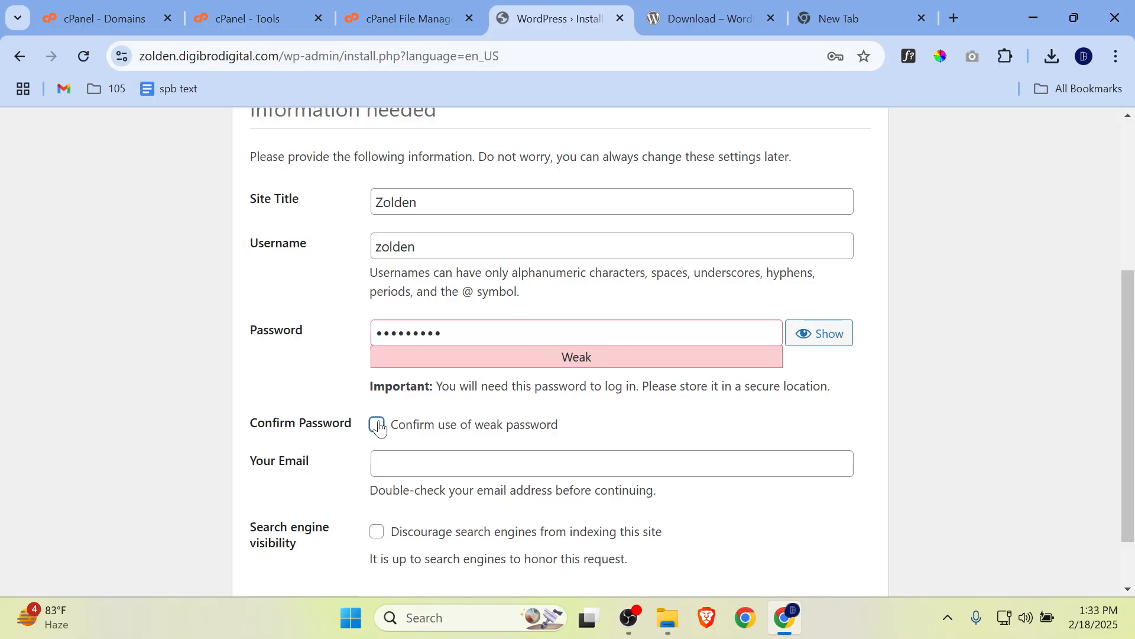
Step: Fill in the saved contact e-mail and install WordPress with search engines discouraged from indexing the site
{"action": "left_click", "coordinate": [544, 464]}
{"action": "left_click", "coordinate": [538, 504]}
{"action": "scroll", "coordinate": [621, 431], "scroll_direction": "down", "scroll_amount": 1}
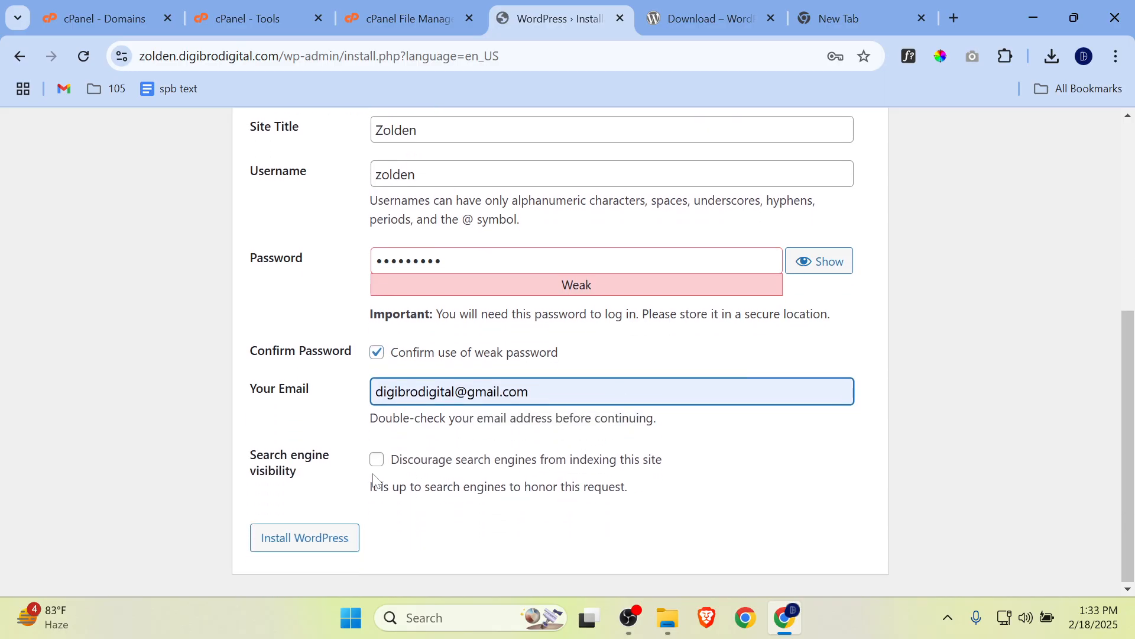
{"action": "left_click", "coordinate": [376, 460]}
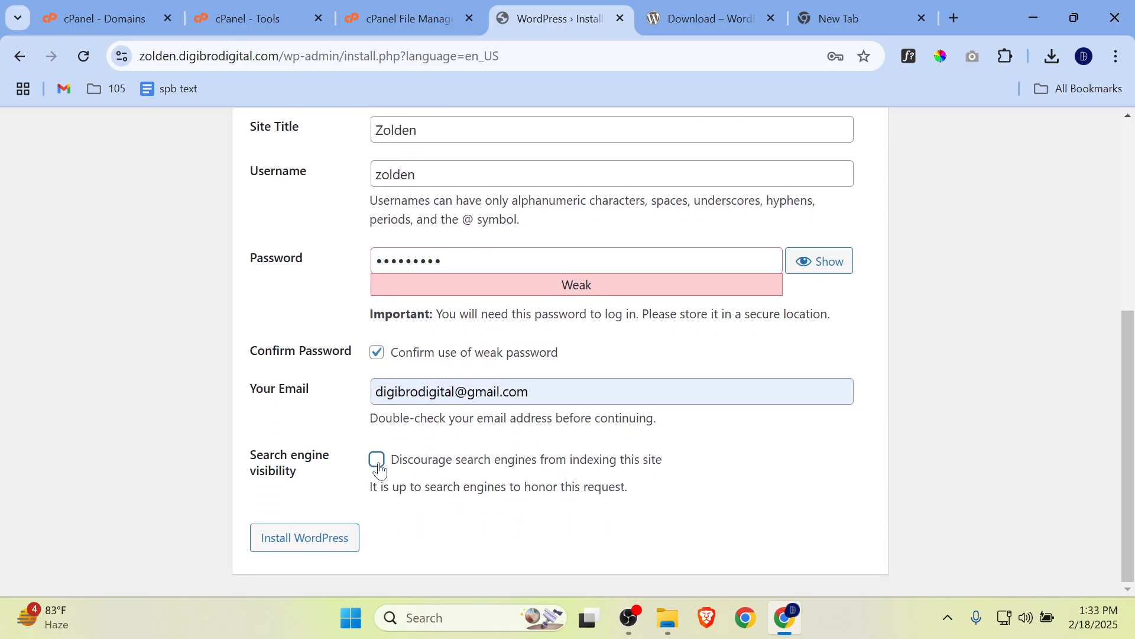
{"action": "left_click", "coordinate": [327, 544]}
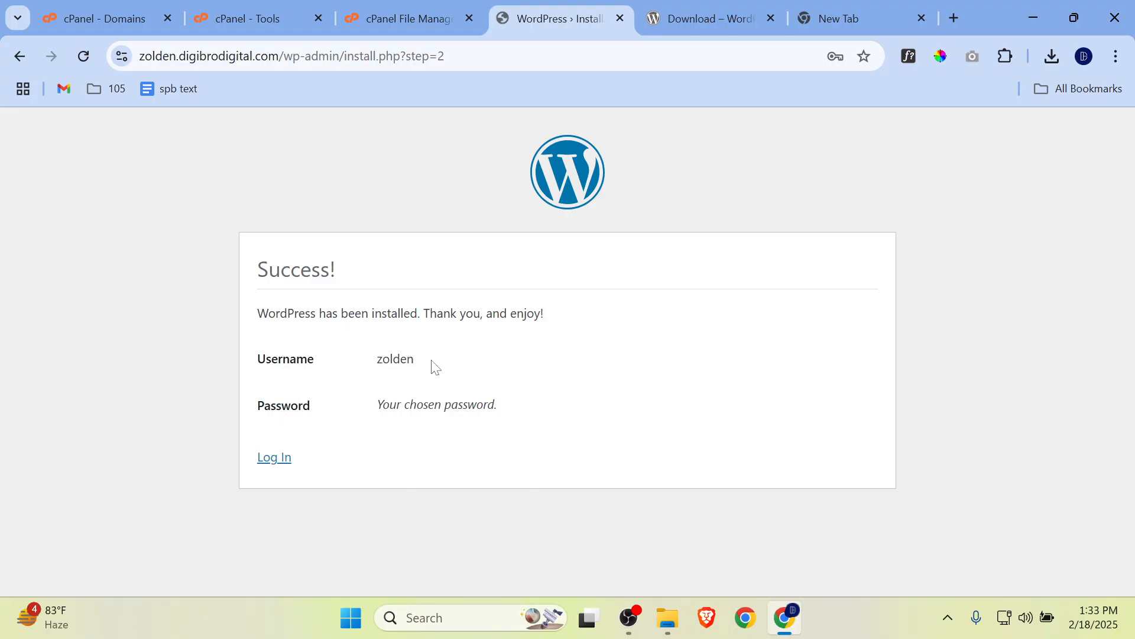
Step: Log in to the new WordPress site as zolden with the admin password
{"action": "left_click", "coordinate": [282, 460]}
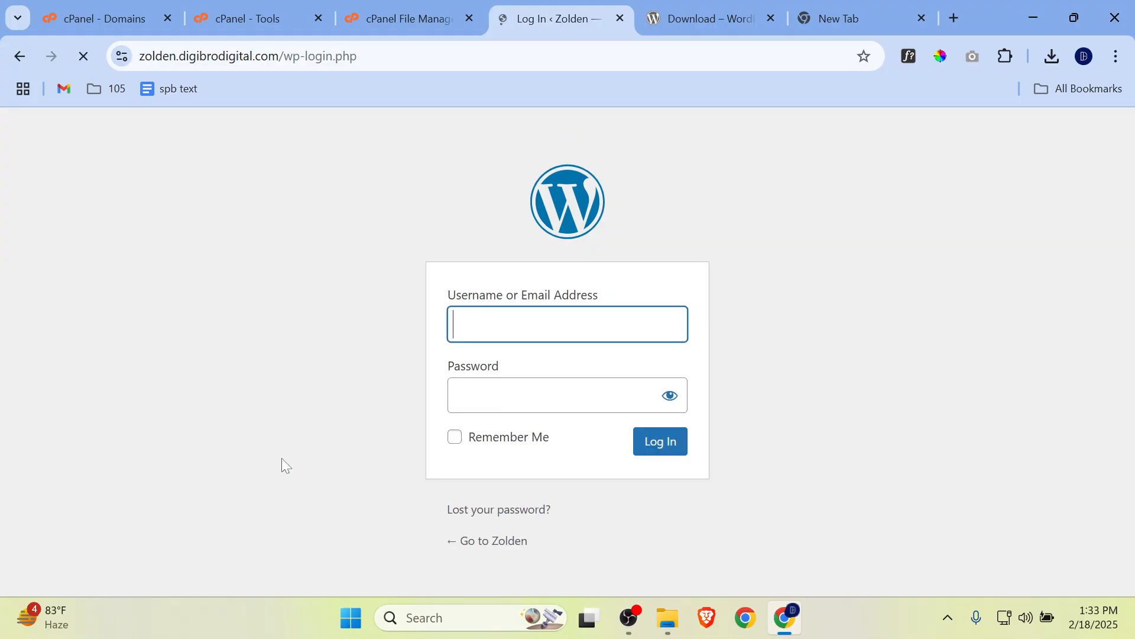
{"action": "type", "text": "Z"}
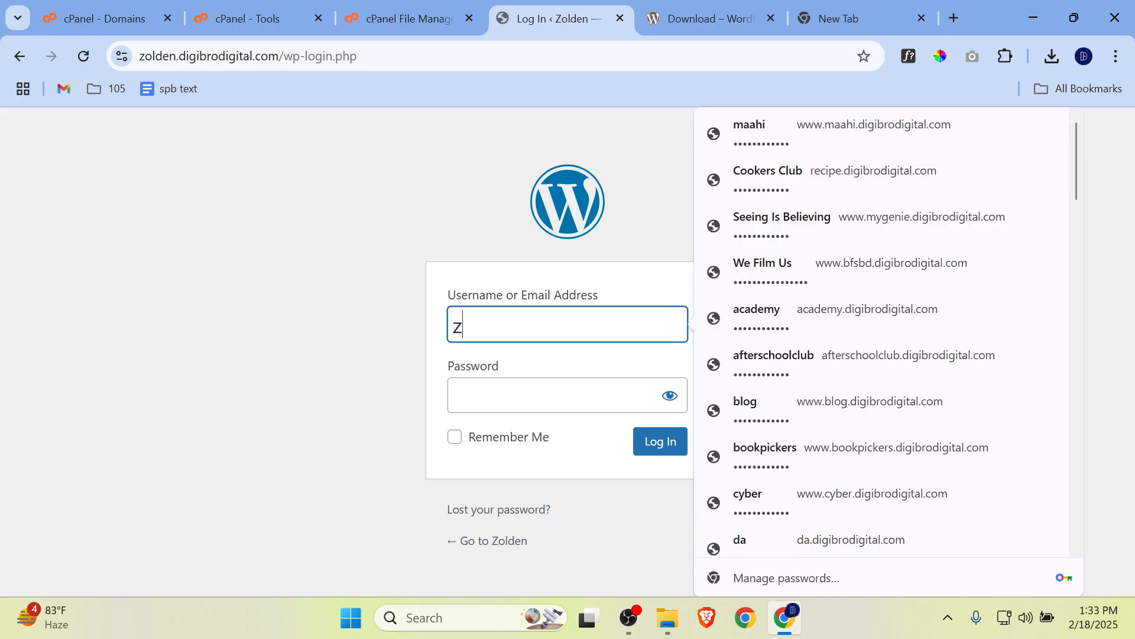
{"action": "type", "text": "olden"}
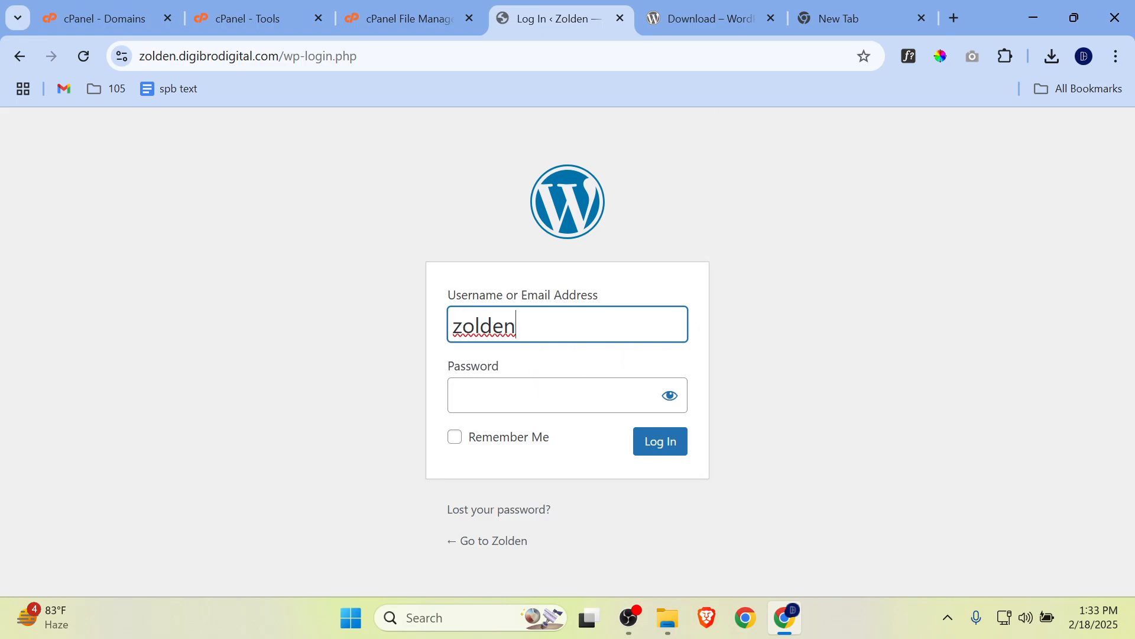
{"action": "key", "text": "Tab"}
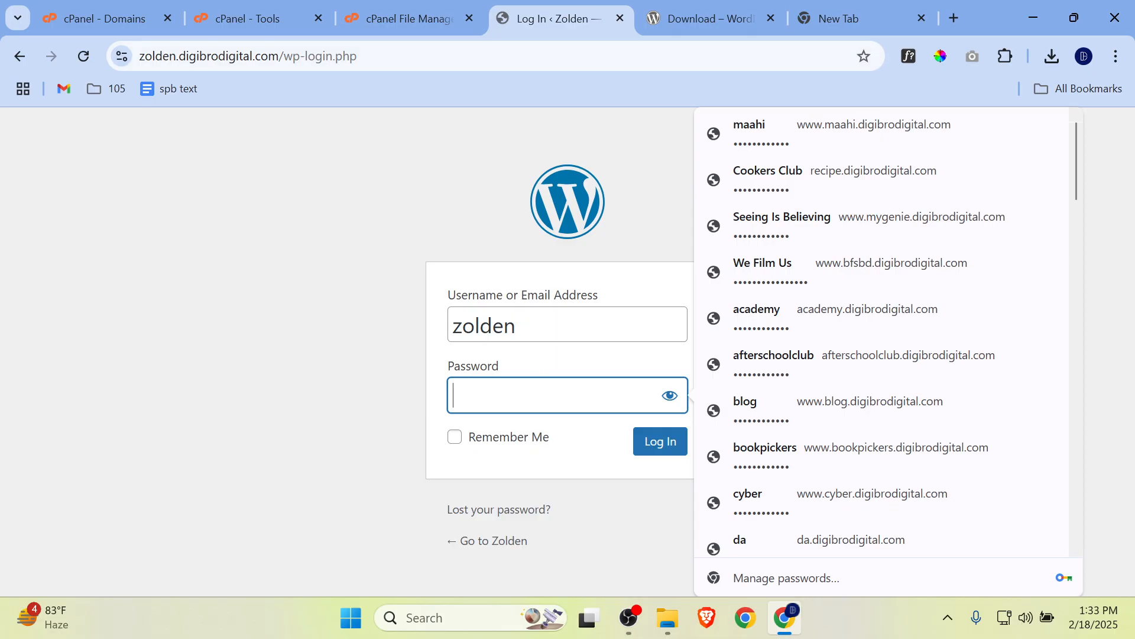
{"action": "type", "text": "*********"}
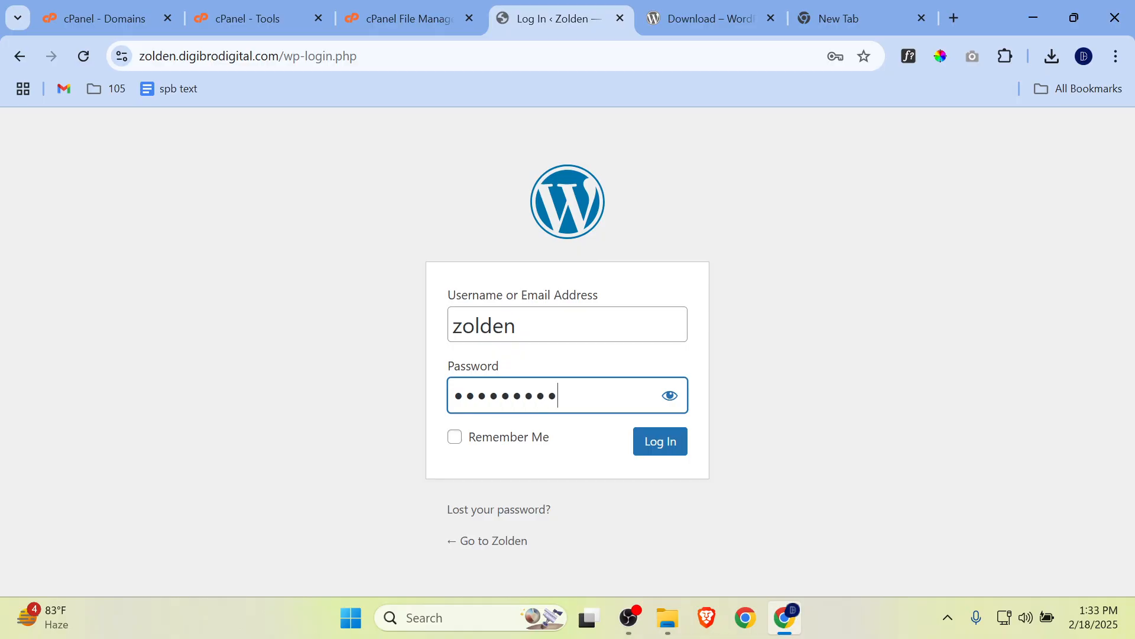
{"action": "left_click", "coordinate": [670, 449]}
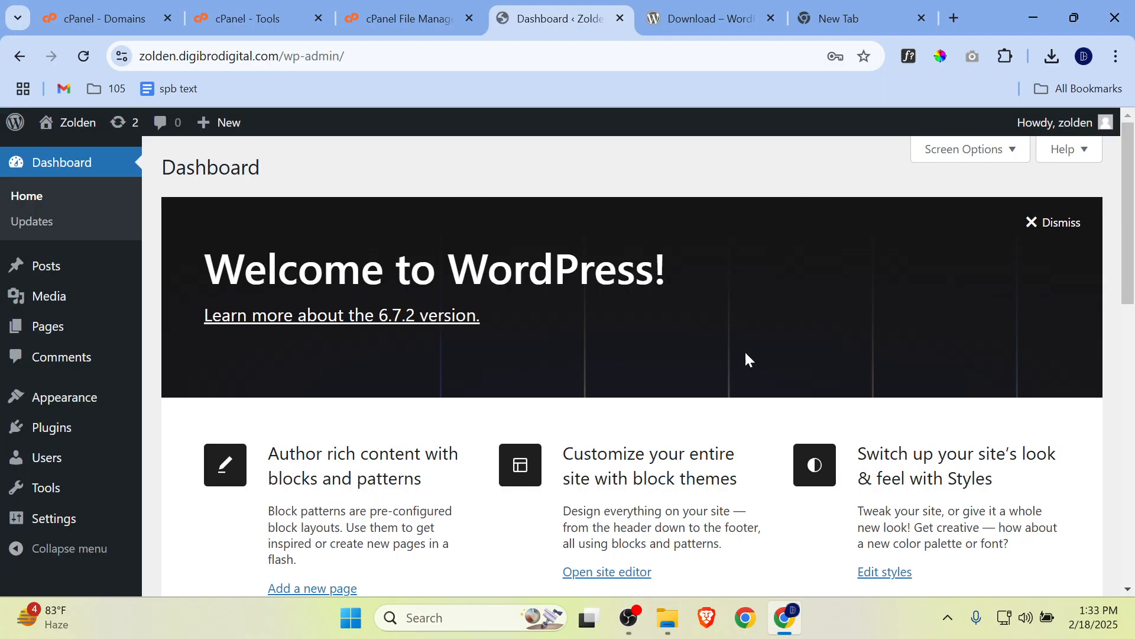
{"action": "scroll", "coordinate": [825, 294], "scroll_direction": "down", "scroll_amount": 6}
{"action": "scroll", "coordinate": [827, 298], "scroll_direction": "up", "scroll_amount": 6}
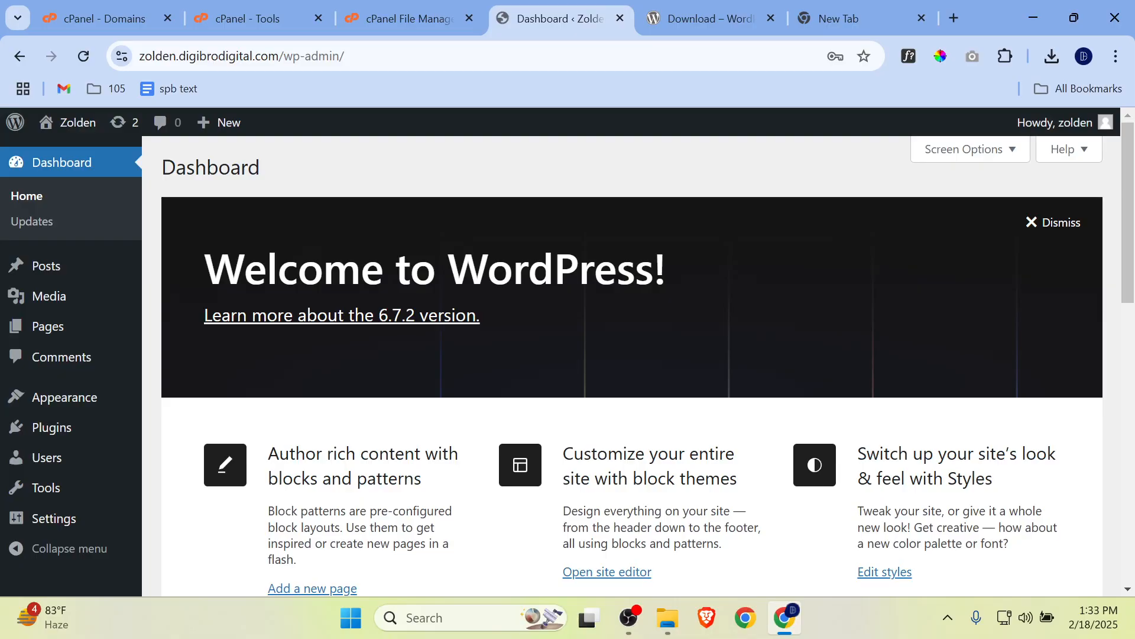